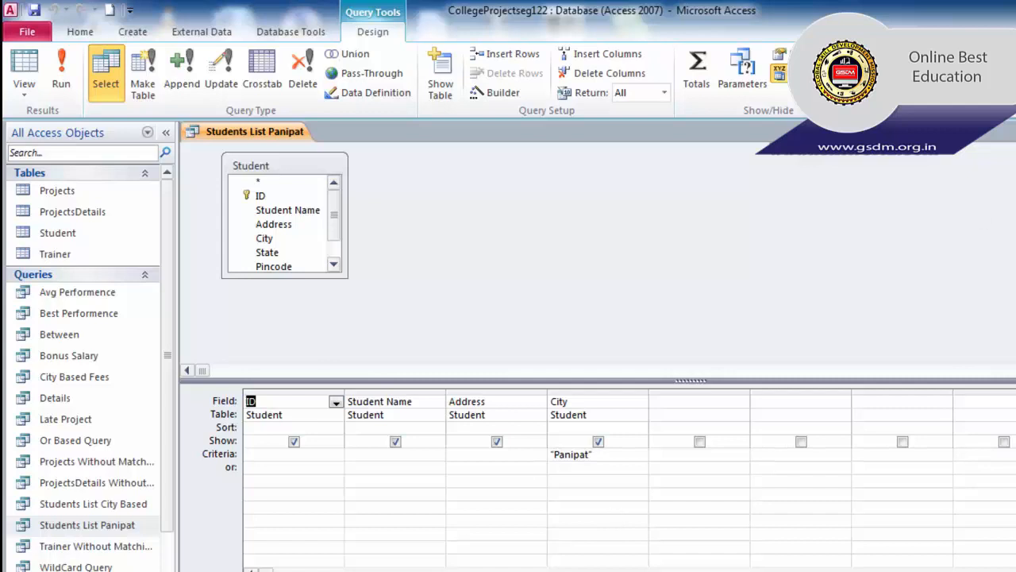
# - Close the Students List Panipat query design with Ctrl+W
pyautogui.hotkey('ctrl', 'w')
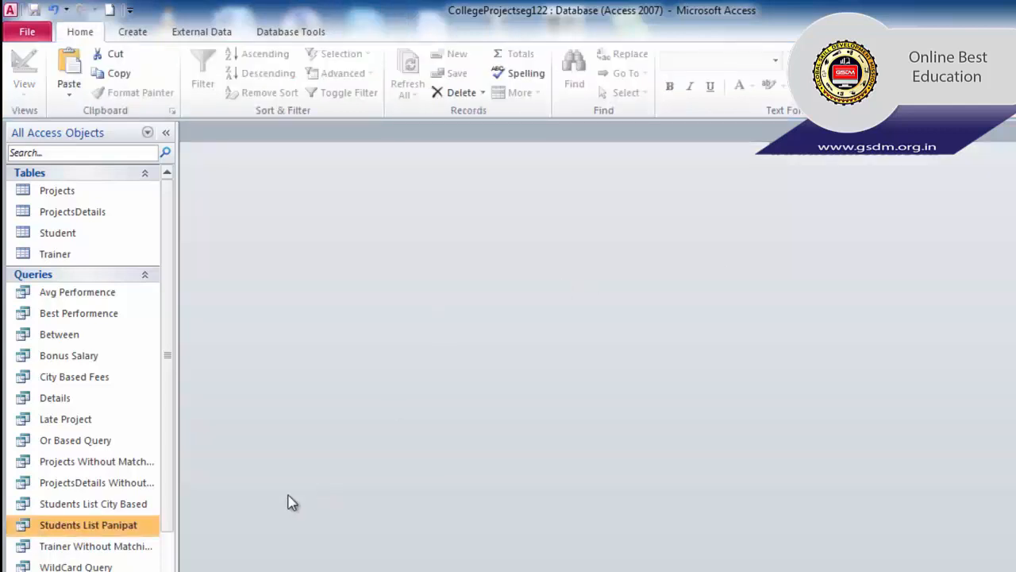
pyautogui.click(97, 508)
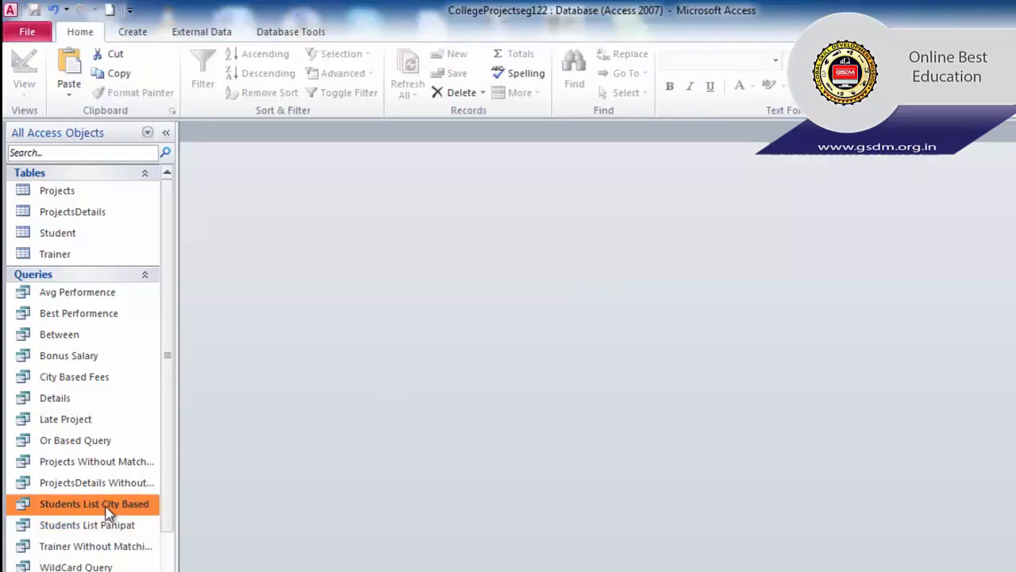
pyautogui.doubleClick(97, 508)
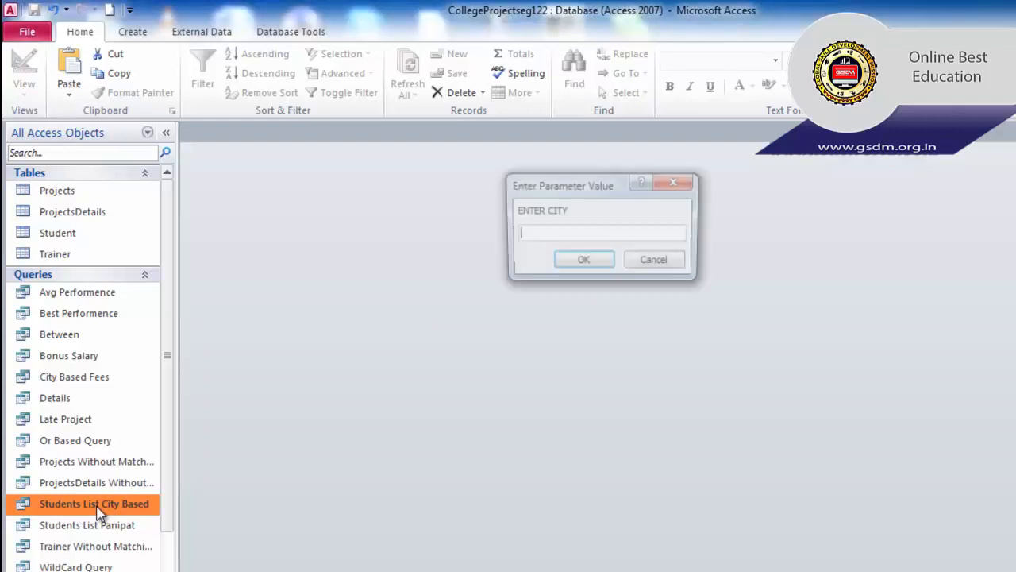
pyautogui.moveTo(537, 200); pyautogui.dragTo(483, 252)
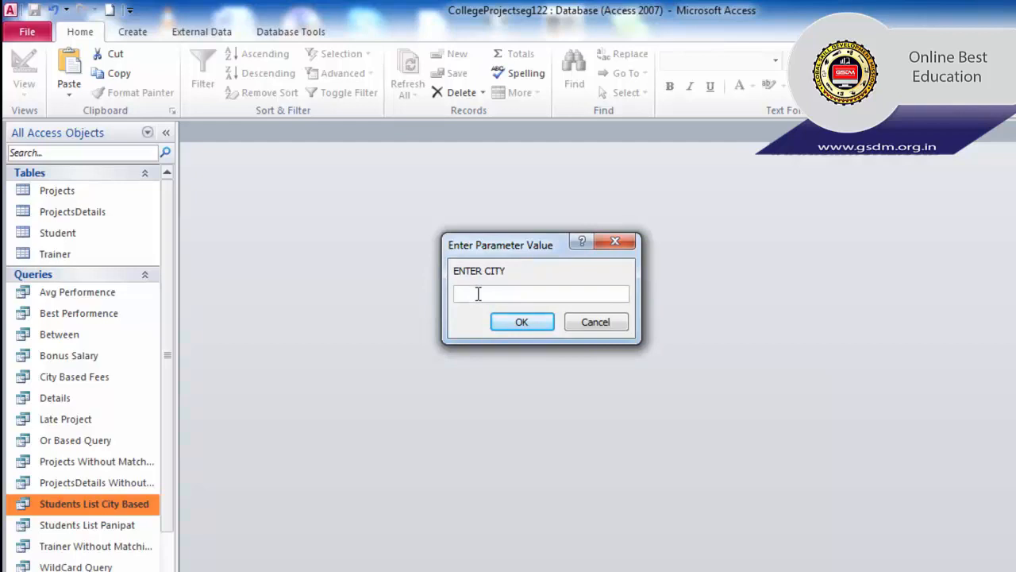
pyautogui.write('Panipat')
pyautogui.click(521, 321)
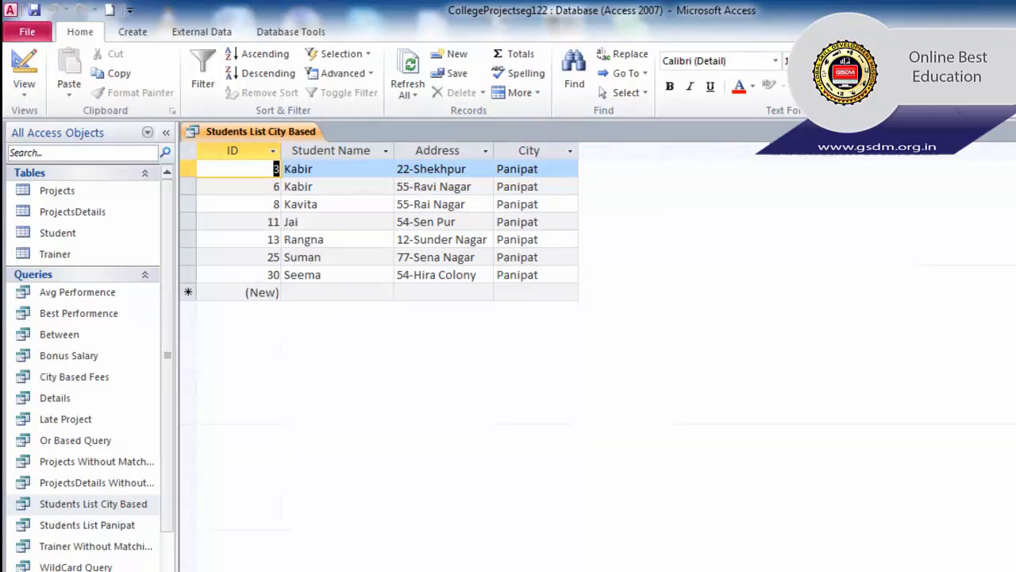
pyautogui.click(1011, 131)
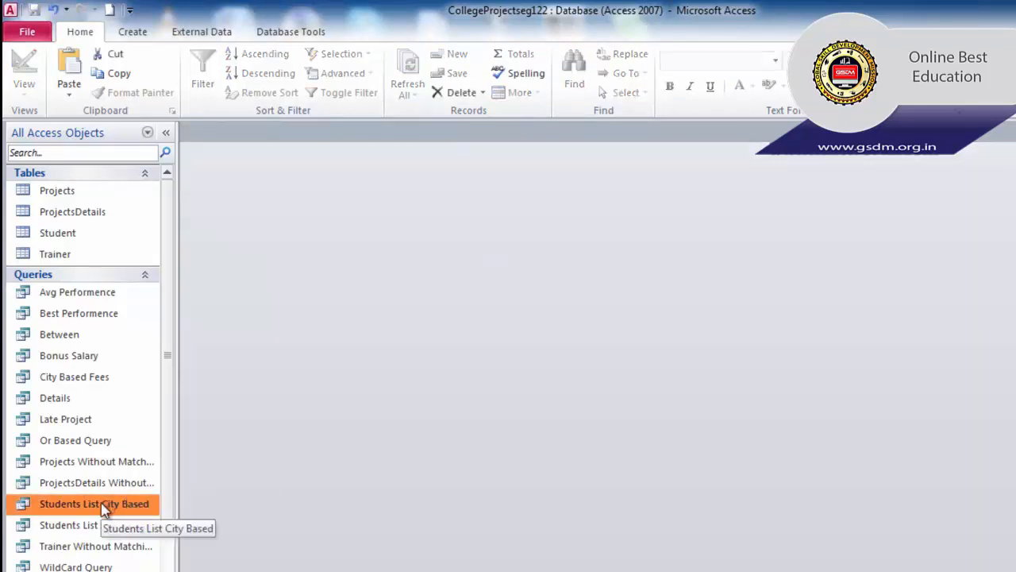
pyautogui.doubleClick(105, 508)
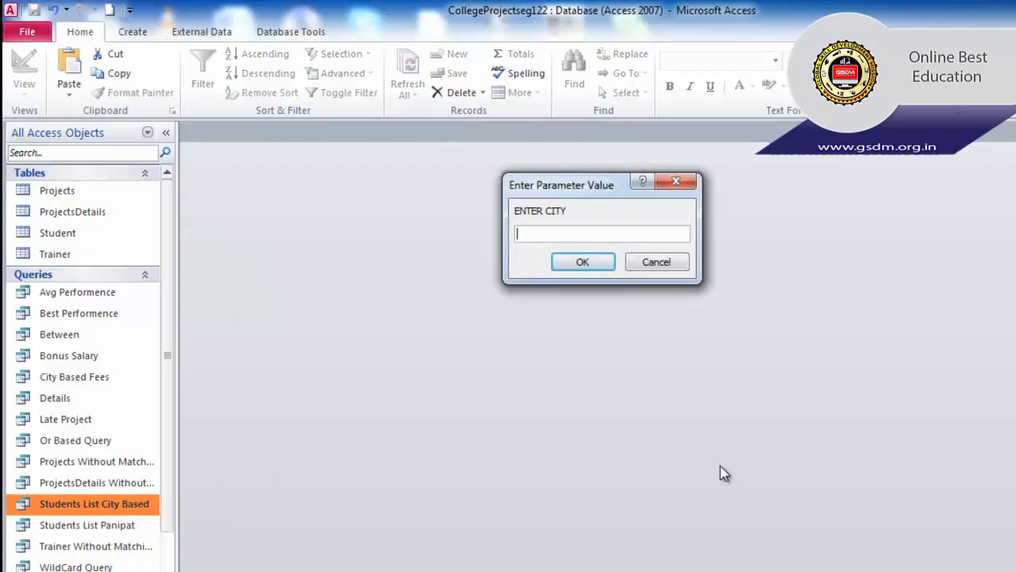
pyautogui.write('Ambala')
pyautogui.click(560, 262)
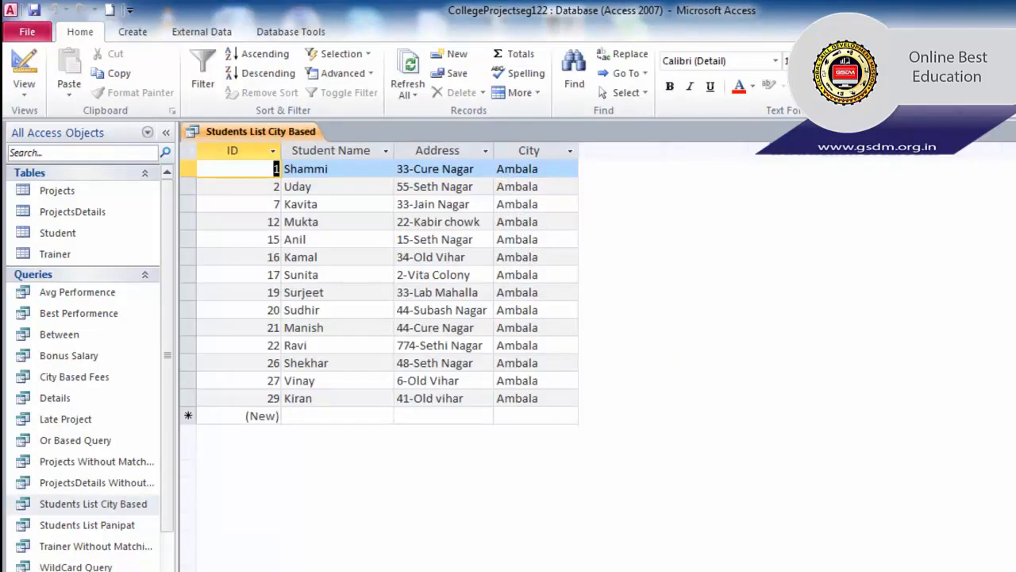
pyautogui.hotkey('ctrl', 'w')
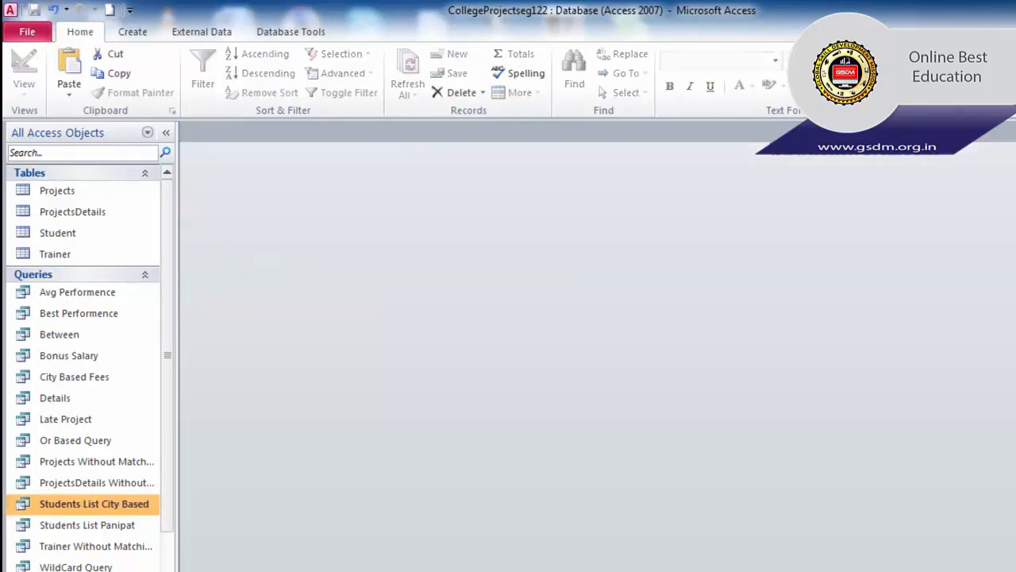
# - Change the Students List City Based City criterion from [ENTER CITY] to [Enter your City], then close the design
pyautogui.rightClick(129, 506)
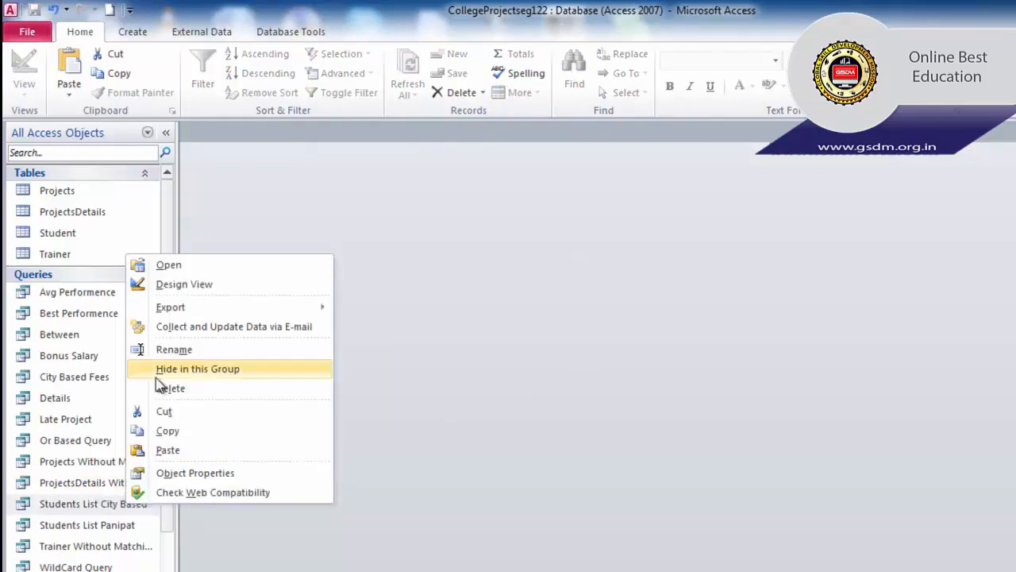
pyautogui.click(172, 284)
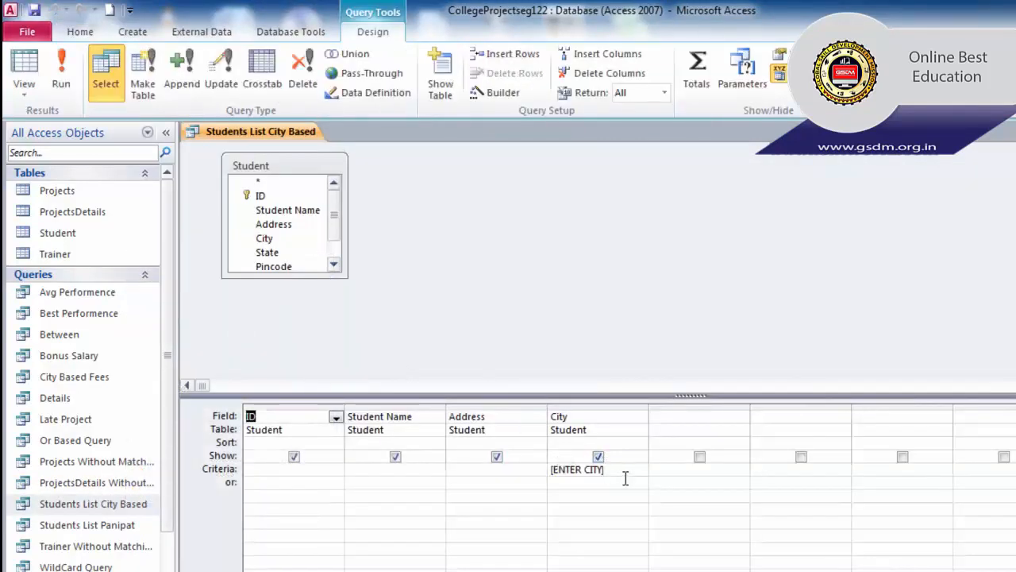
pyautogui.moveTo(606, 469); pyautogui.dragTo(551, 469)
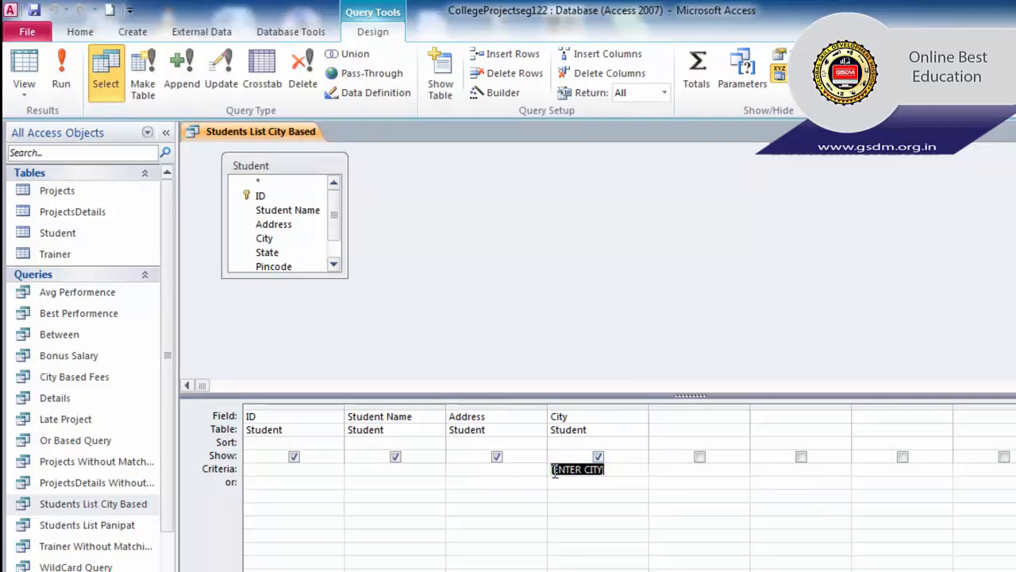
pyautogui.click(630, 471)
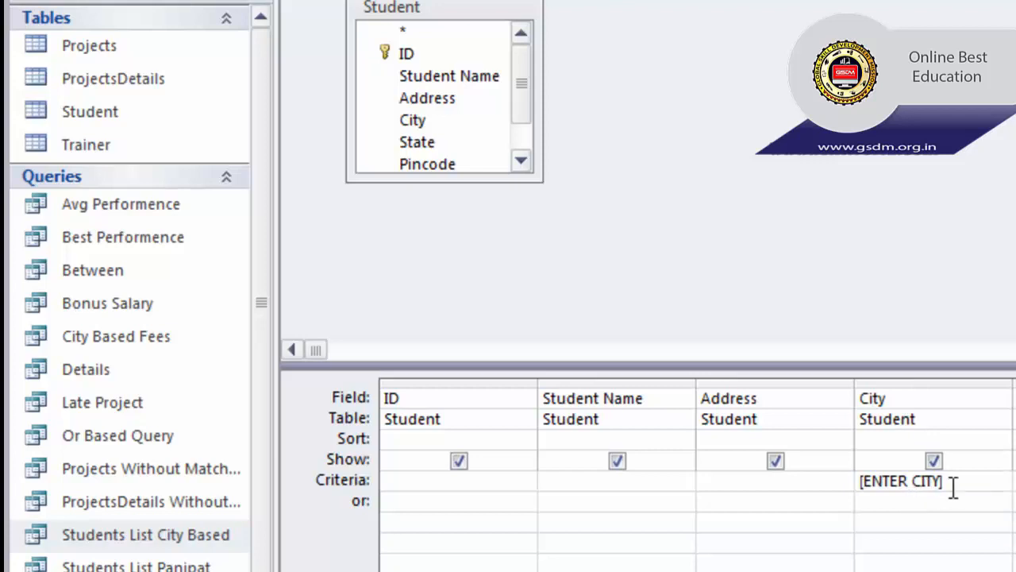
pyautogui.doubleClick(880, 397)
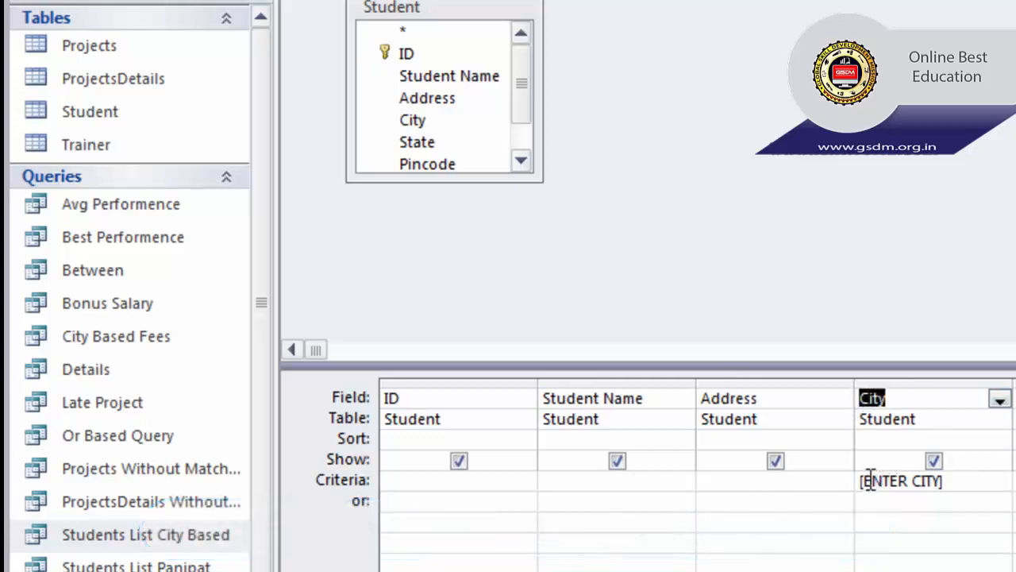
pyautogui.moveTo(861, 480); pyautogui.dragTo(964, 479)
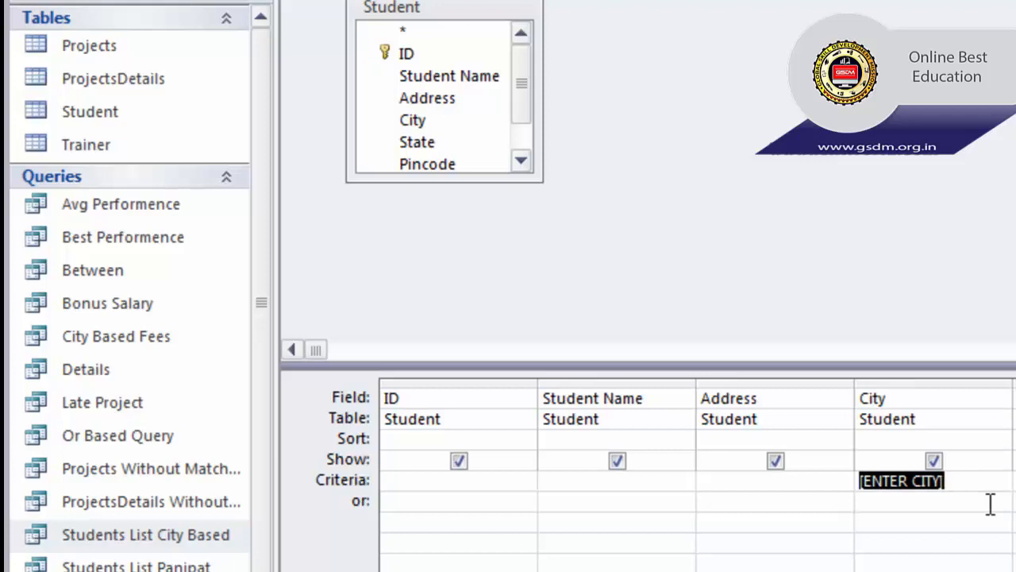
pyautogui.write('[E')
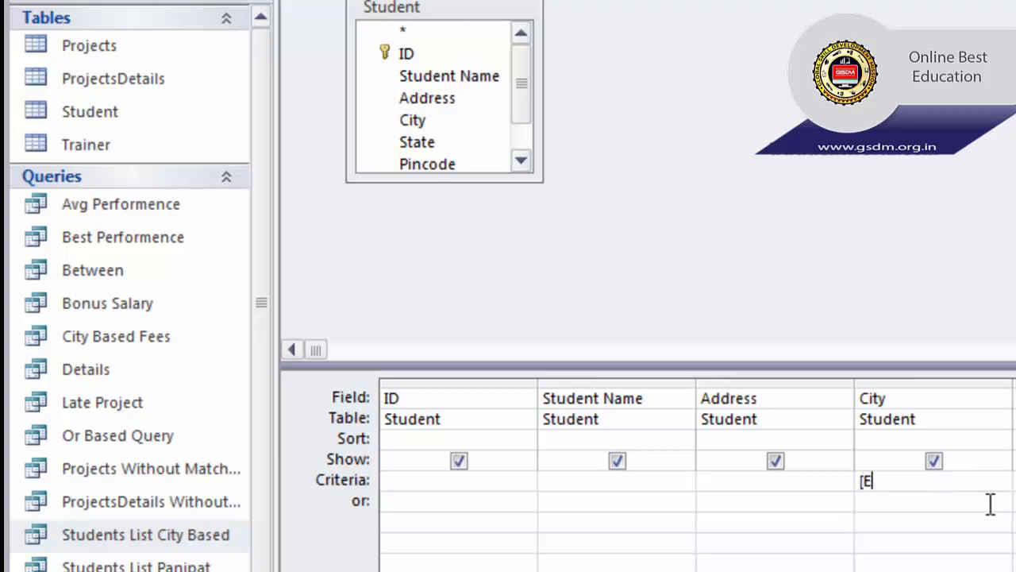
pyautogui.write('ntery your ')
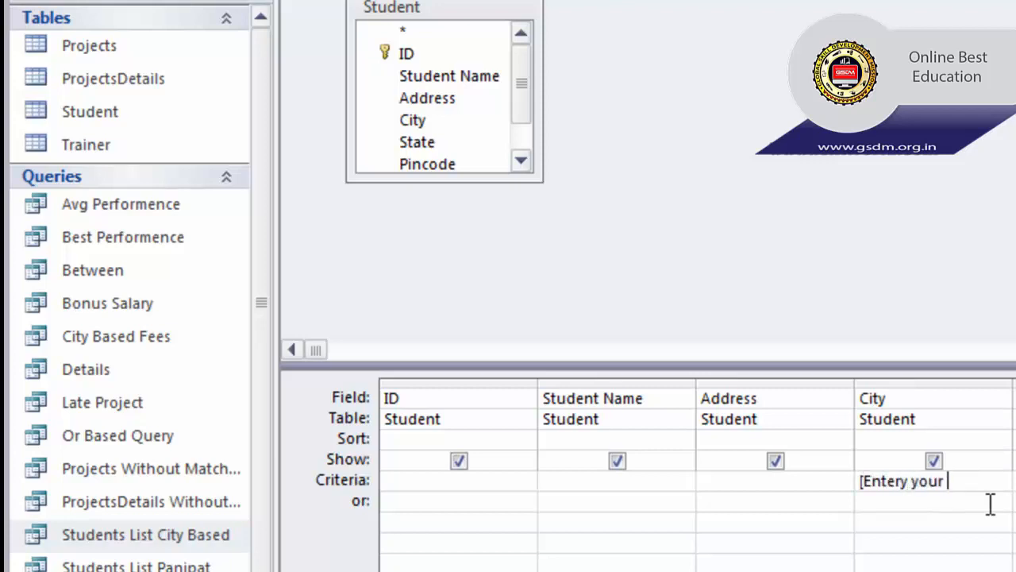
pyautogui.write('City]')
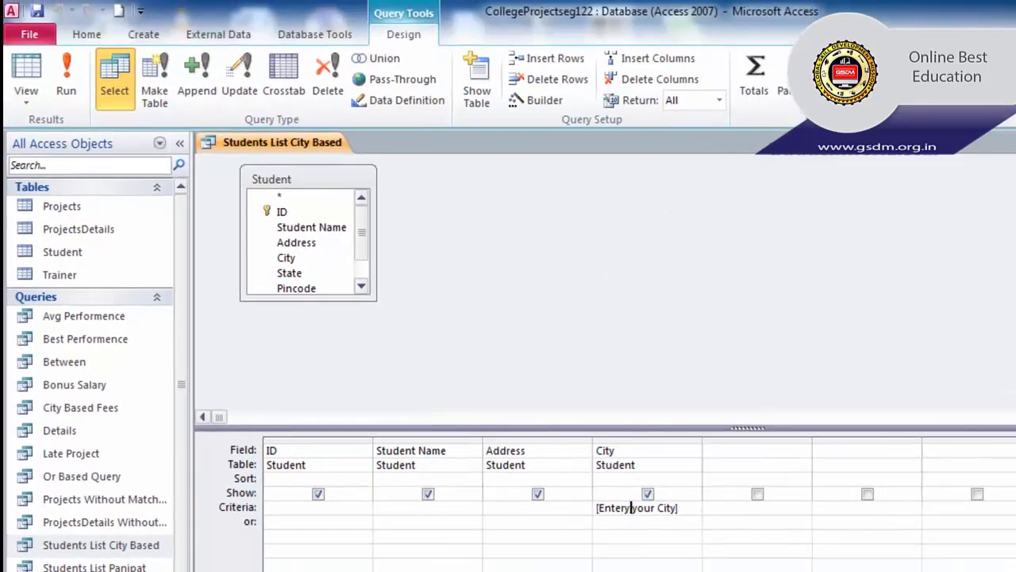
pyautogui.press('BackSpace')
pyautogui.press('BackSpace')
pyautogui.click(1014, 143)
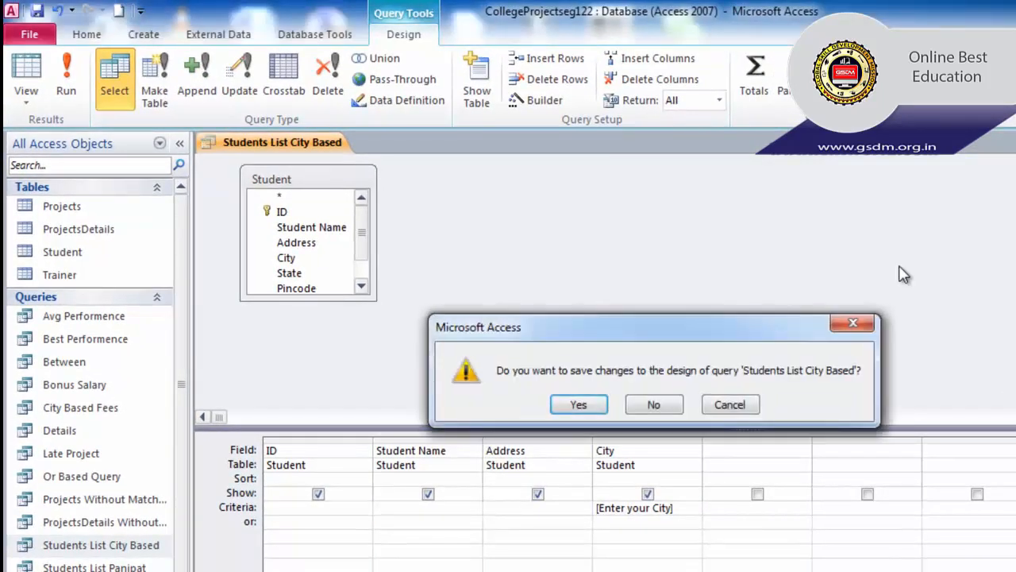
# - Save the query, run it with Ambala to list 14 students, then close the results
pyautogui.click(600, 403)
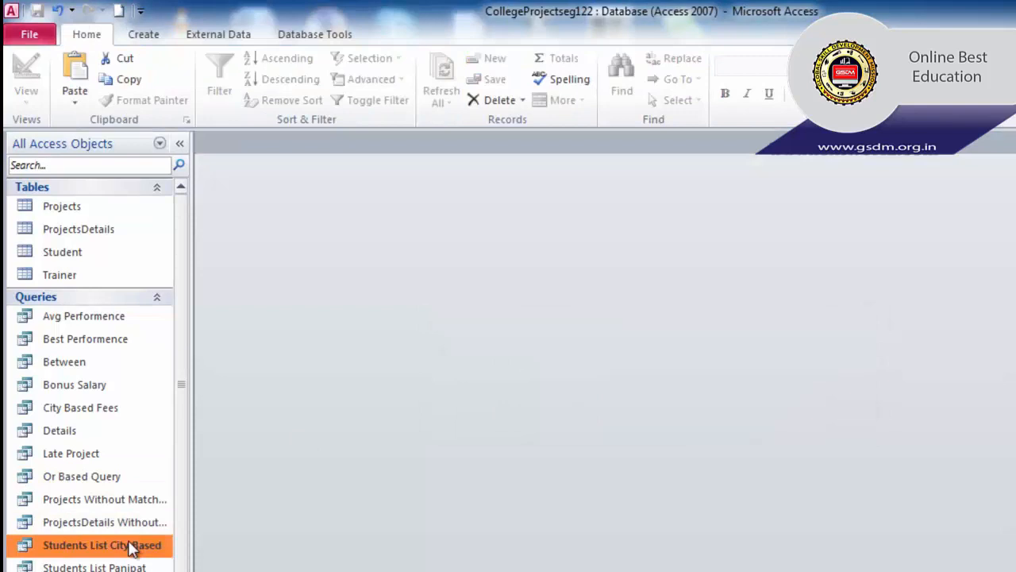
pyautogui.doubleClick(122, 554)
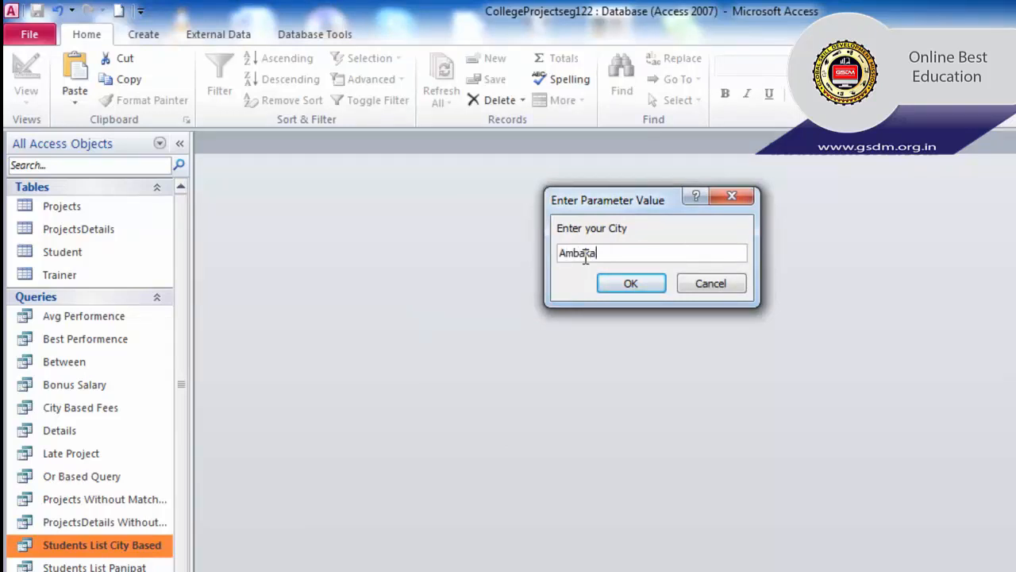
pyautogui.press('BackSpace')
pyautogui.press('BackSpace')
pyautogui.press('BackSpace')
pyautogui.click(617, 284)
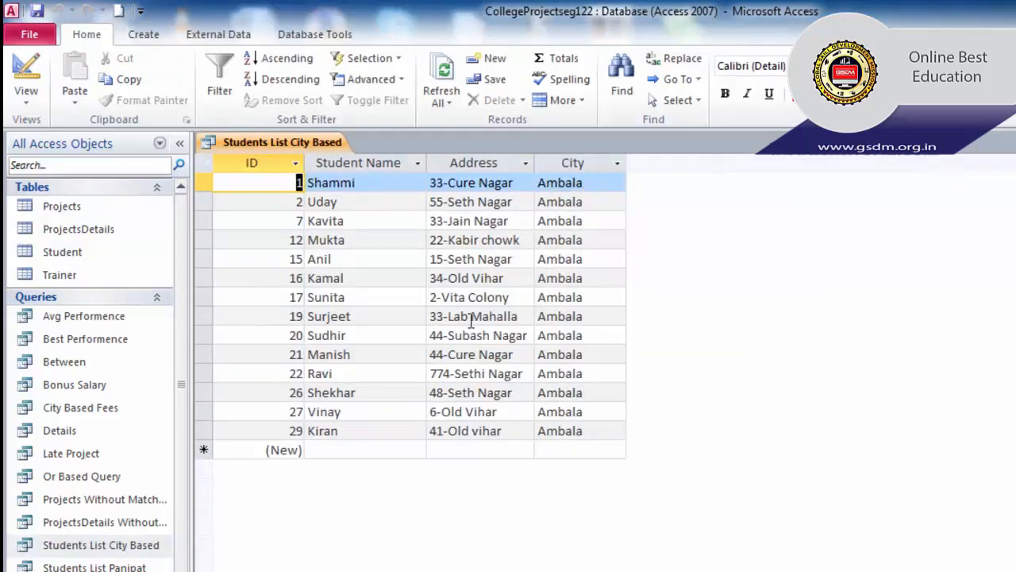
pyautogui.click(1010, 143)
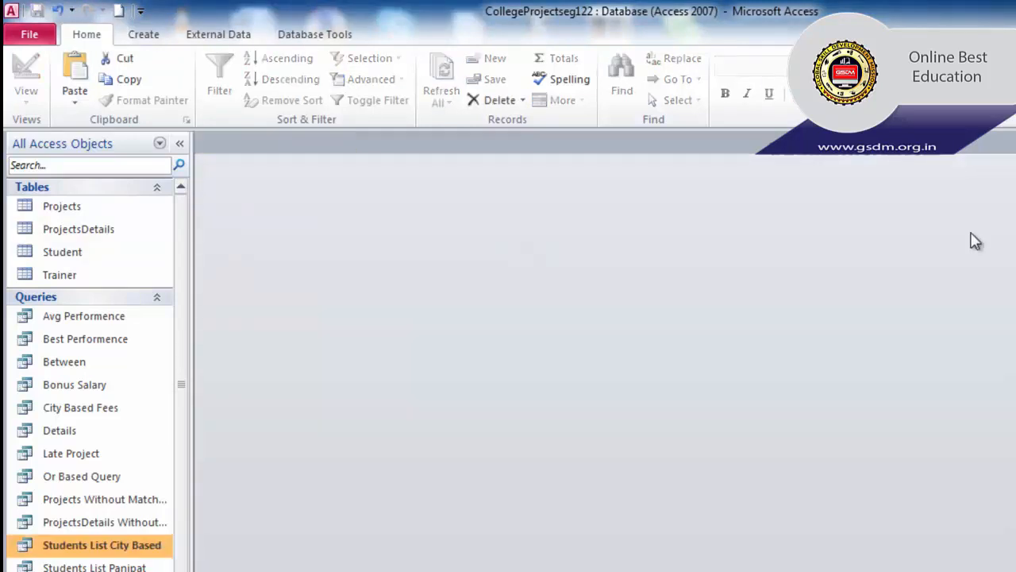
# - Reopen the City Based query design and delete the [Enter your City] criterion
pyautogui.rightClick(136, 552)
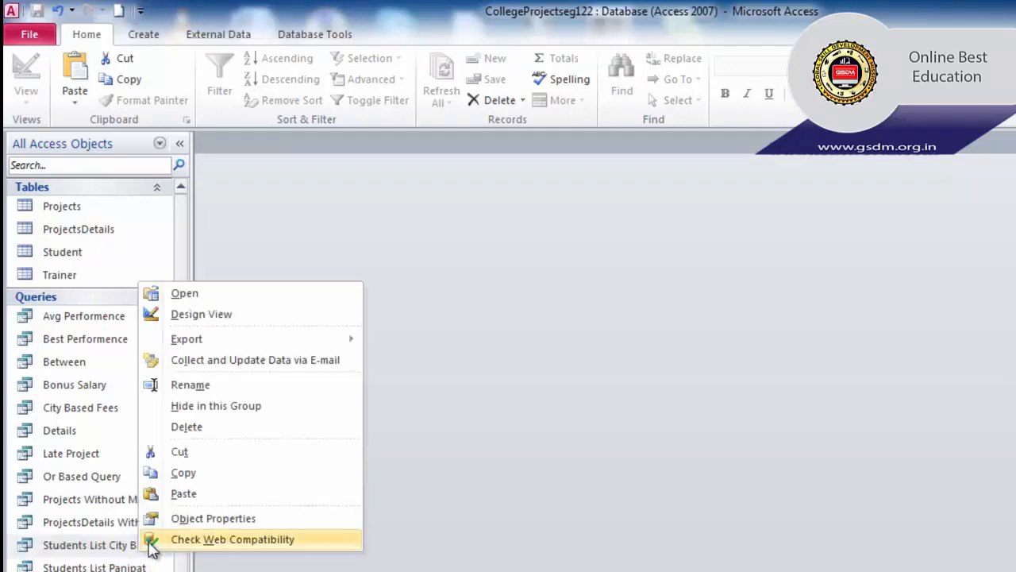
pyautogui.click(210, 321)
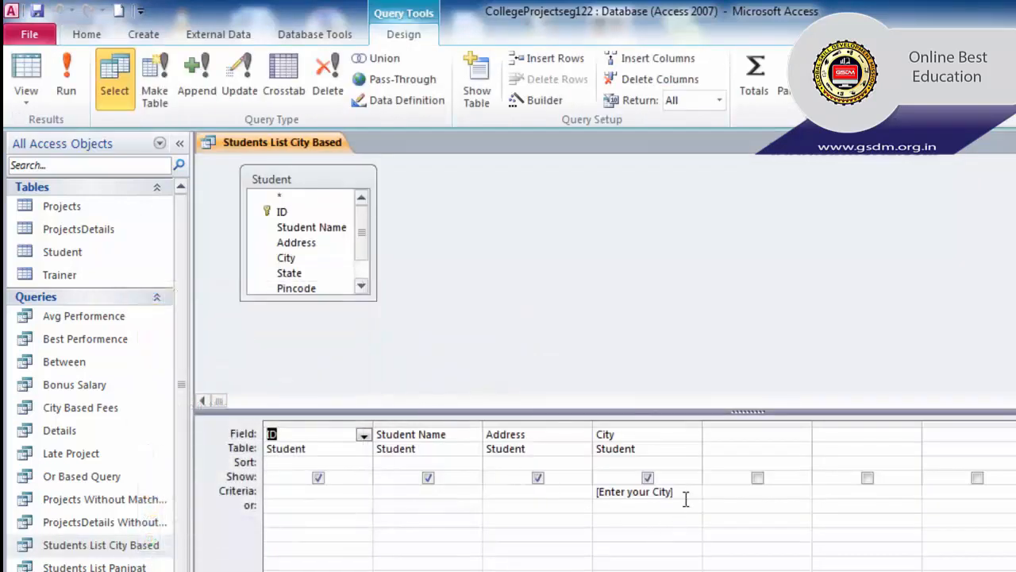
pyautogui.moveTo(686, 495); pyautogui.dragTo(596, 490)
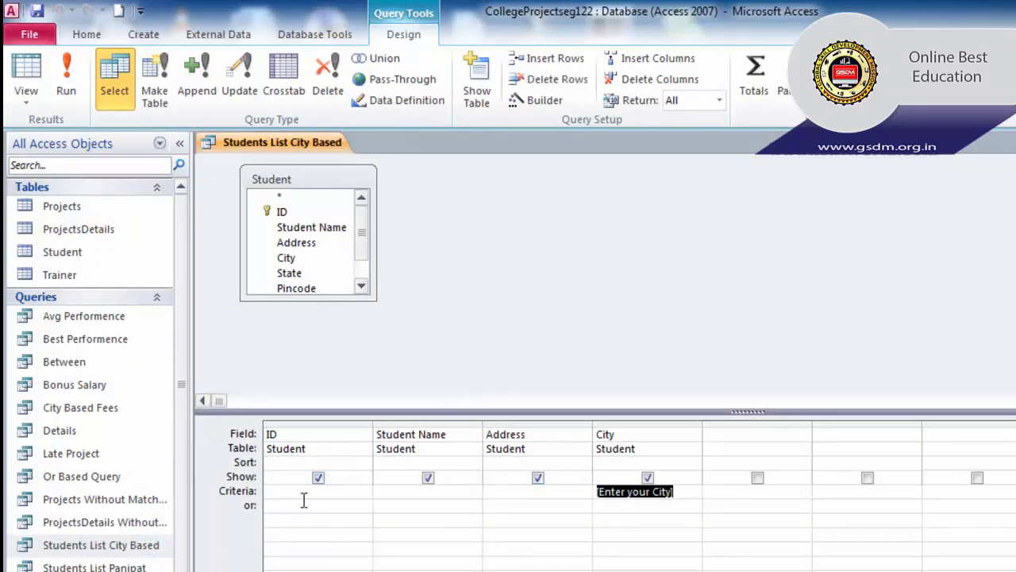
pyautogui.click(389, 497)
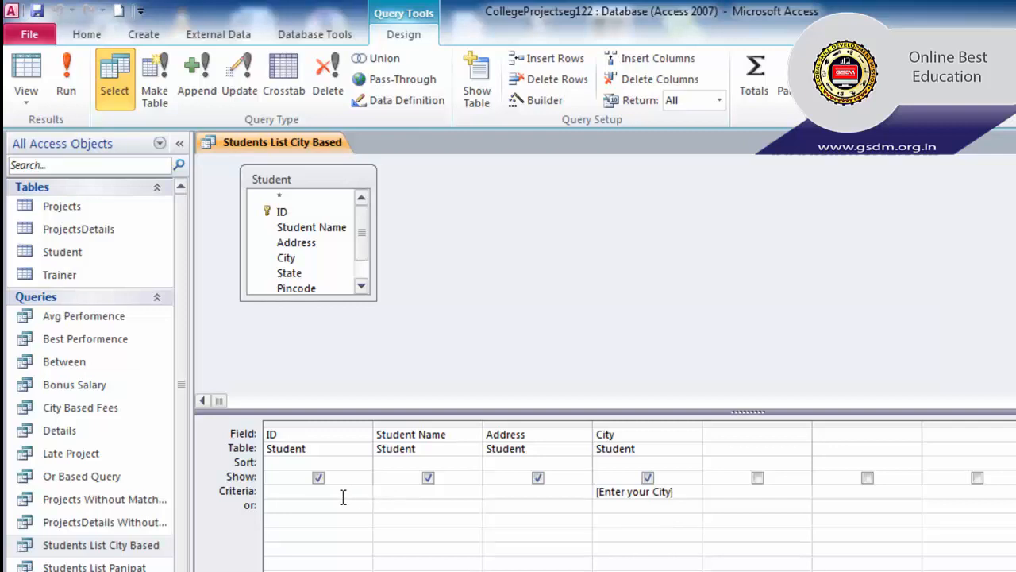
pyautogui.click(499, 496)
pyautogui.click(600, 492)
pyautogui.moveTo(687, 494); pyautogui.dragTo(595, 493)
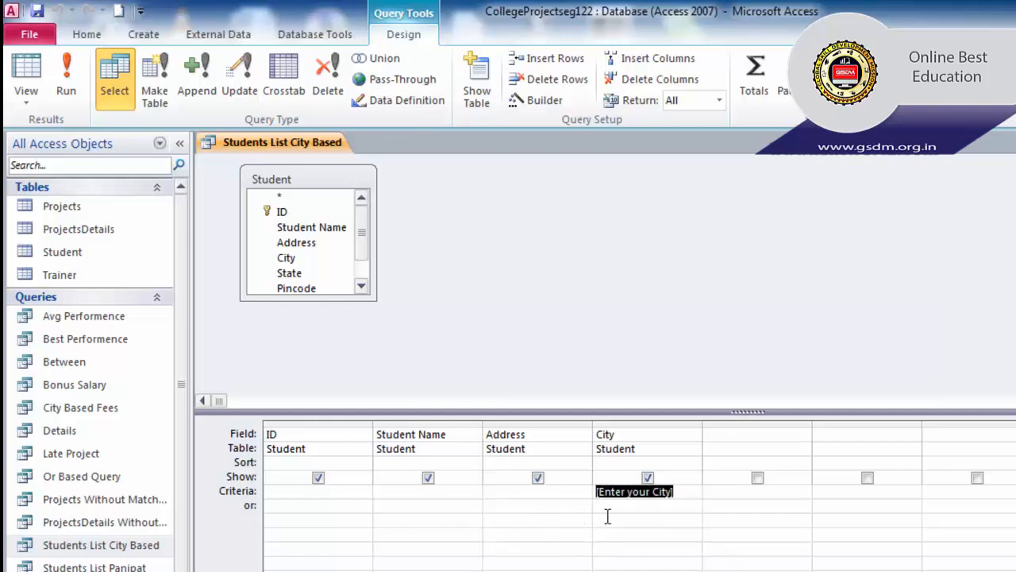
pyautogui.press('Delete')
# - Enter [Enter your ID] as the criterion under the ID column
pyautogui.click(348, 491)
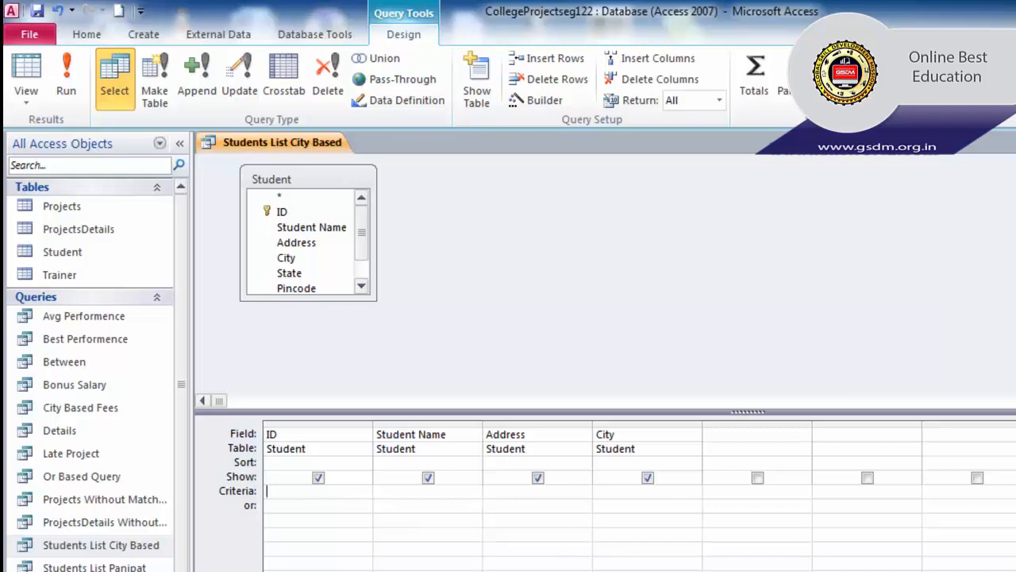
pyautogui.write('Ent')
pyautogui.press('BackSpace')
pyautogui.press('BackSpace')
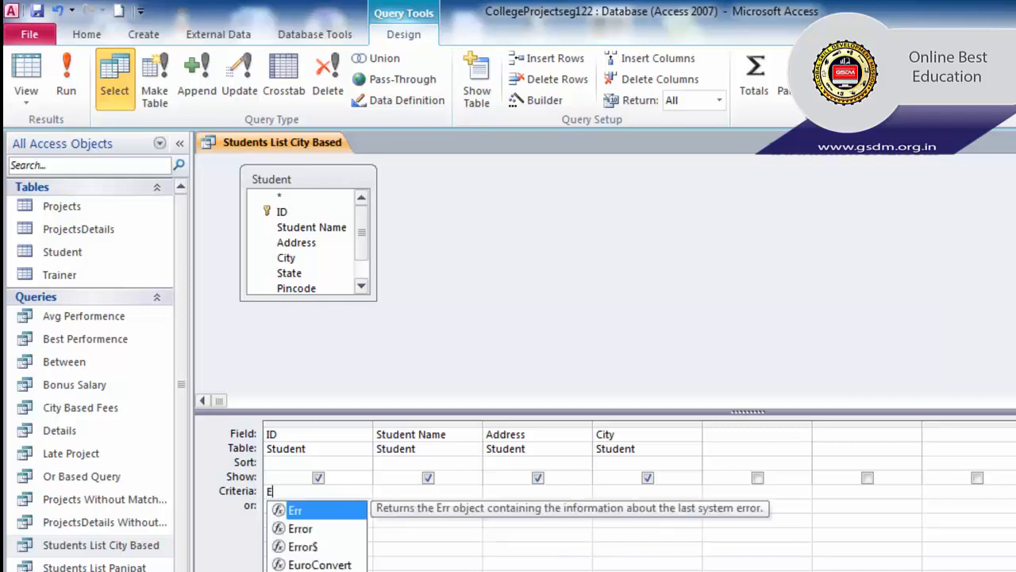
pyautogui.write('nter you')
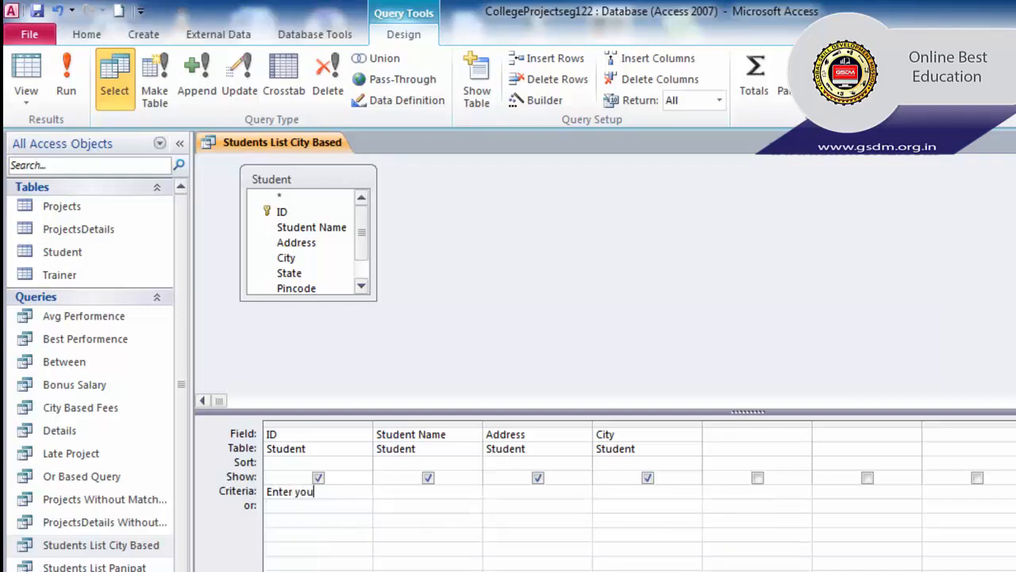
pyautogui.write('r ID')
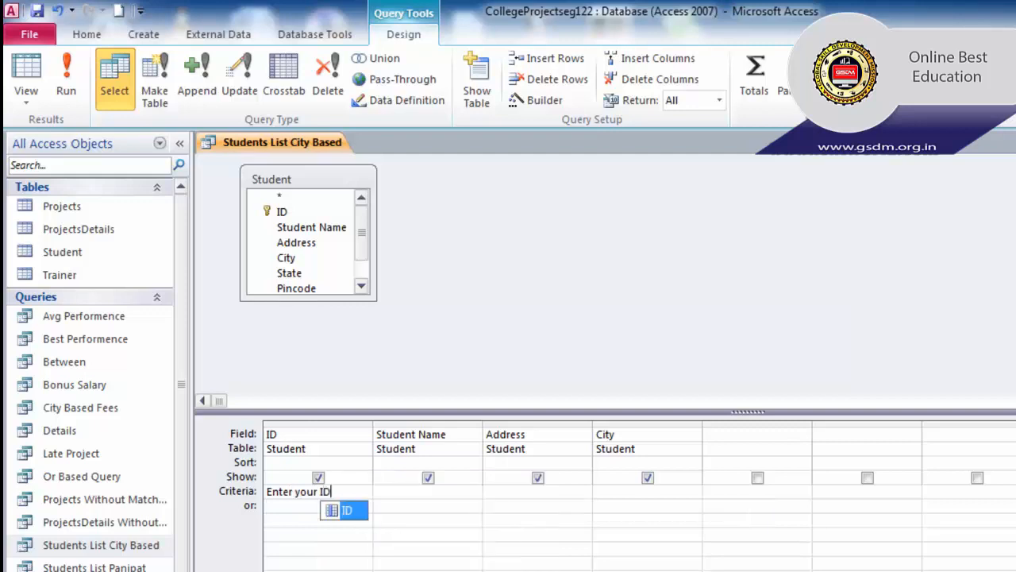
pyautogui.write(']')
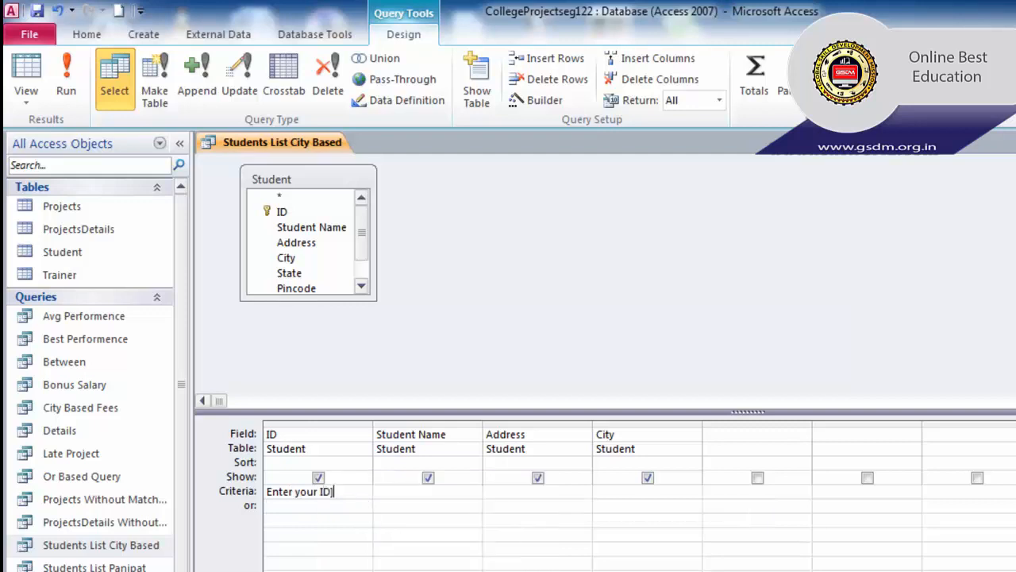
pyautogui.click(266, 491)
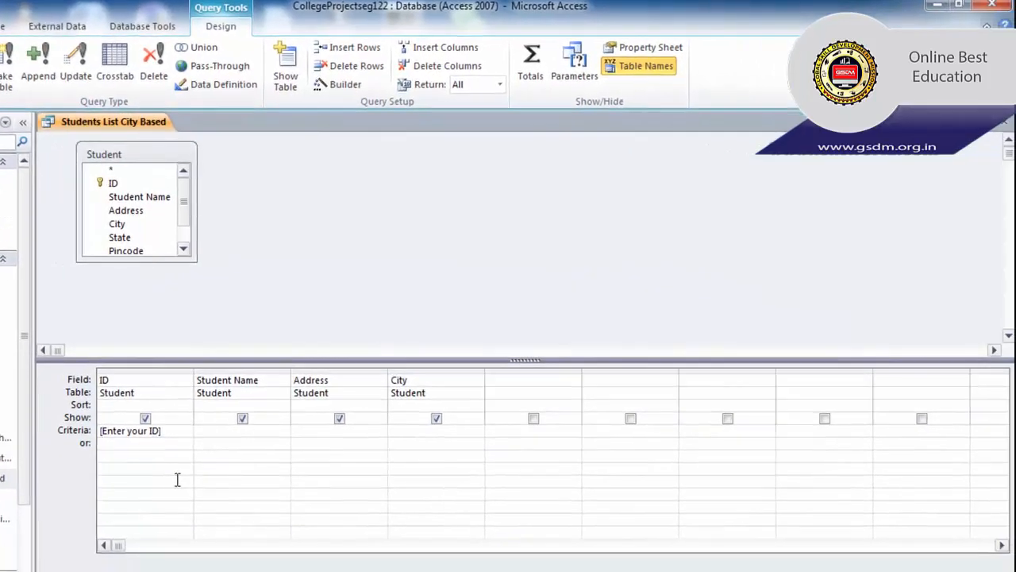
# - Save the query design, then run it with student ID 1 to return a single record
pyautogui.click(1010, 121)
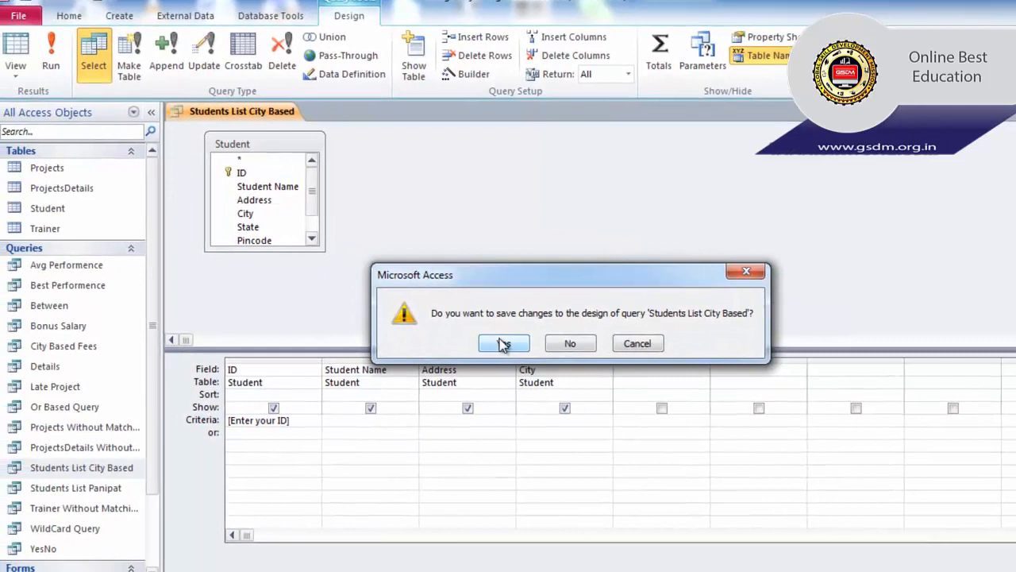
pyautogui.click(370, 354)
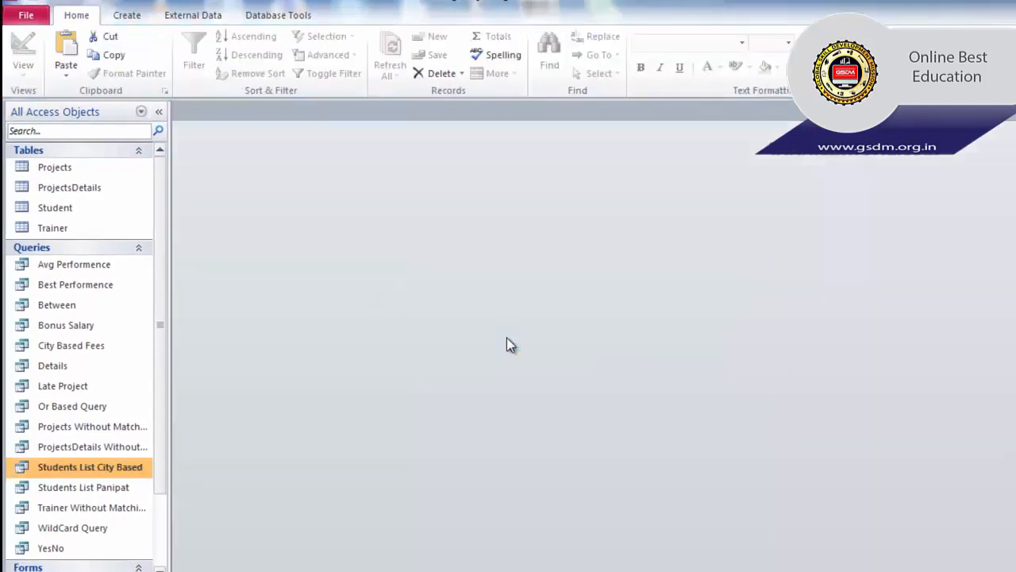
pyautogui.doubleClick(79, 467)
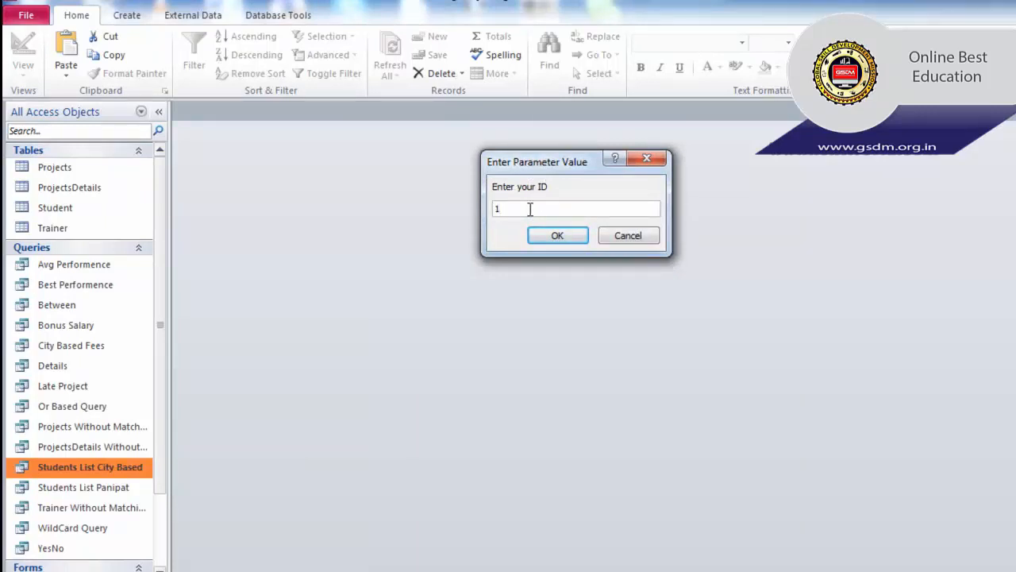
pyautogui.click(559, 235)
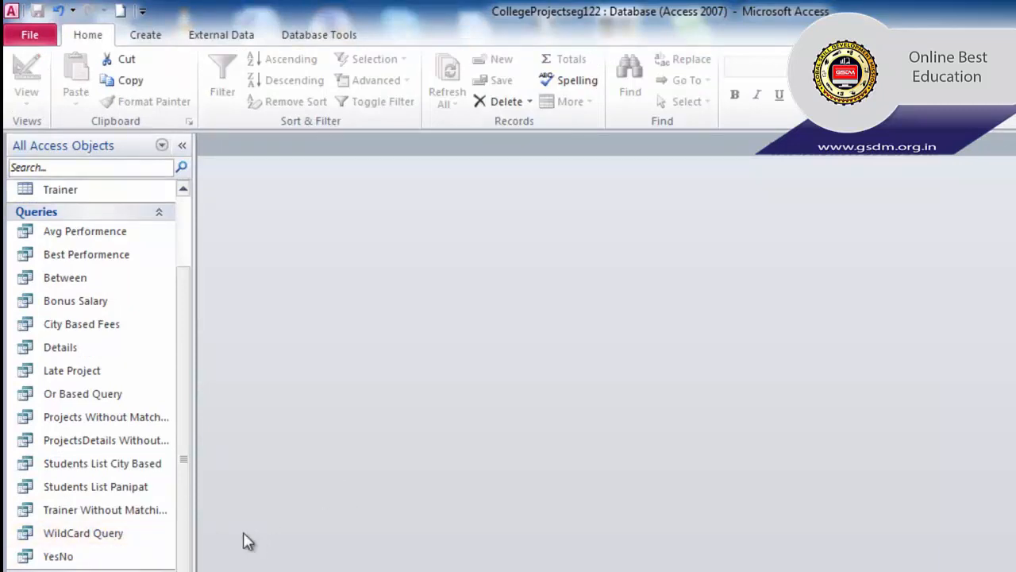
pyautogui.rightClick(105, 539)
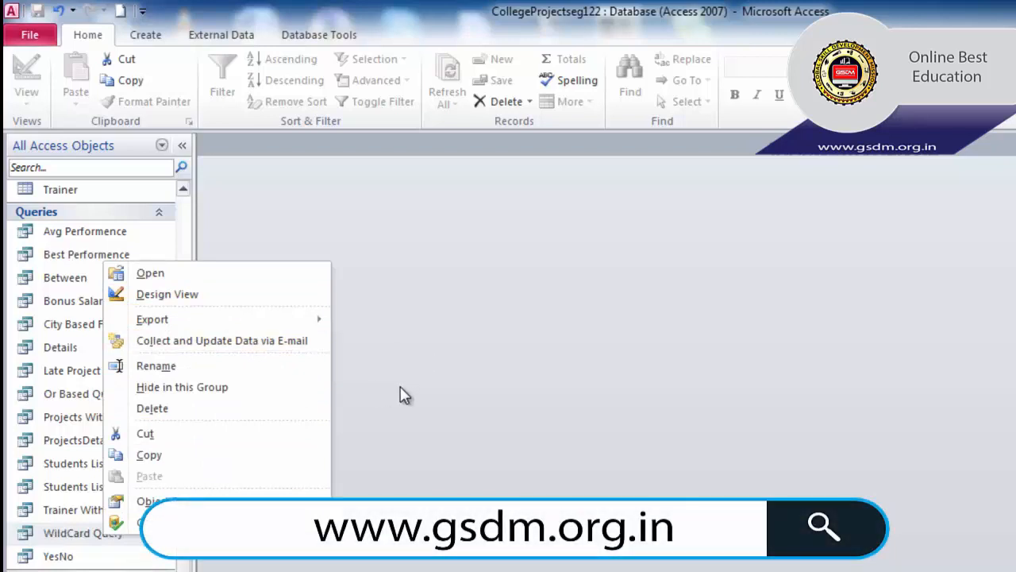
pyautogui.click(137, 37)
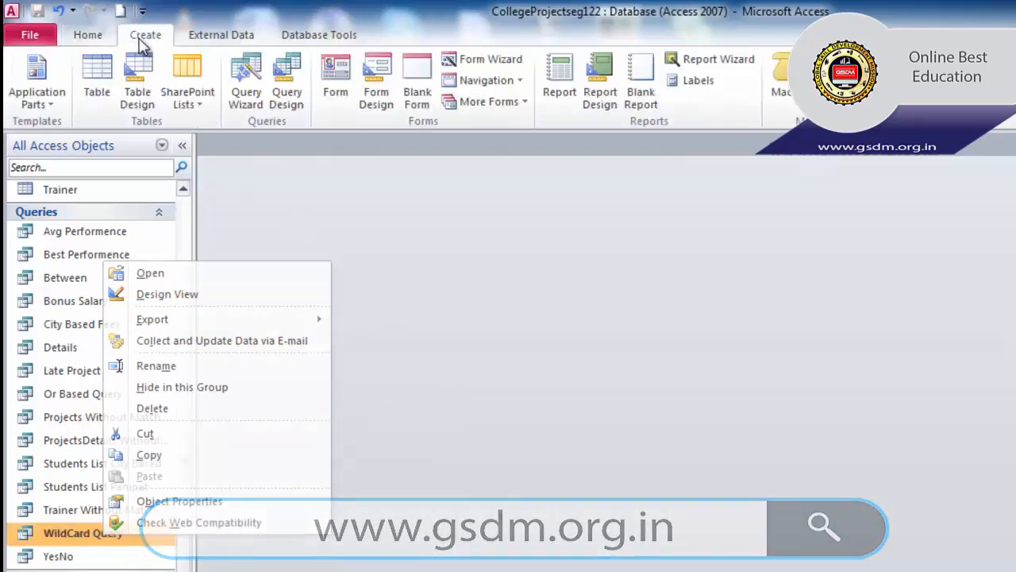
pyautogui.click(285, 107)
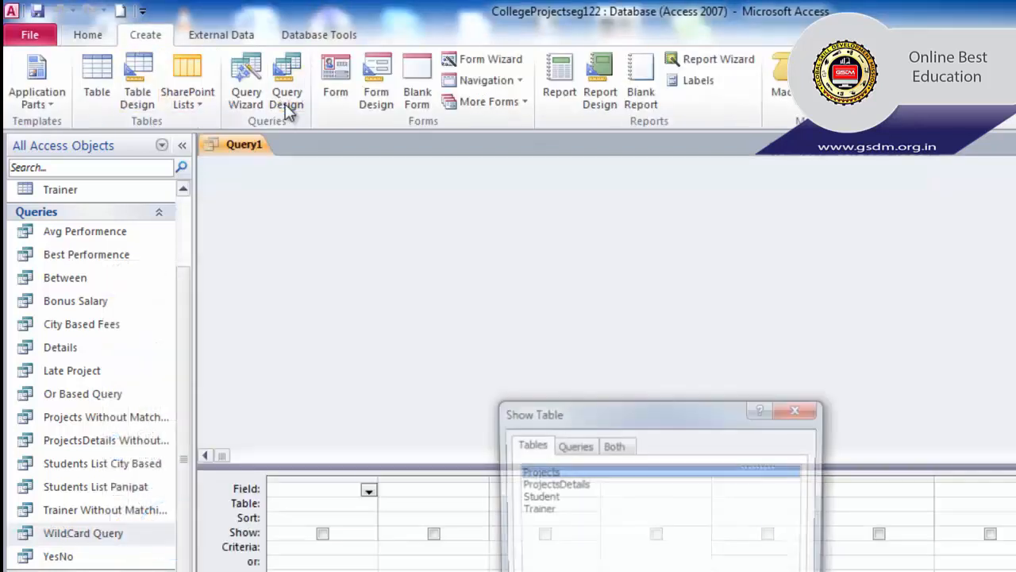
pyautogui.moveTo(715, 405); pyautogui.dragTo(791, 158)
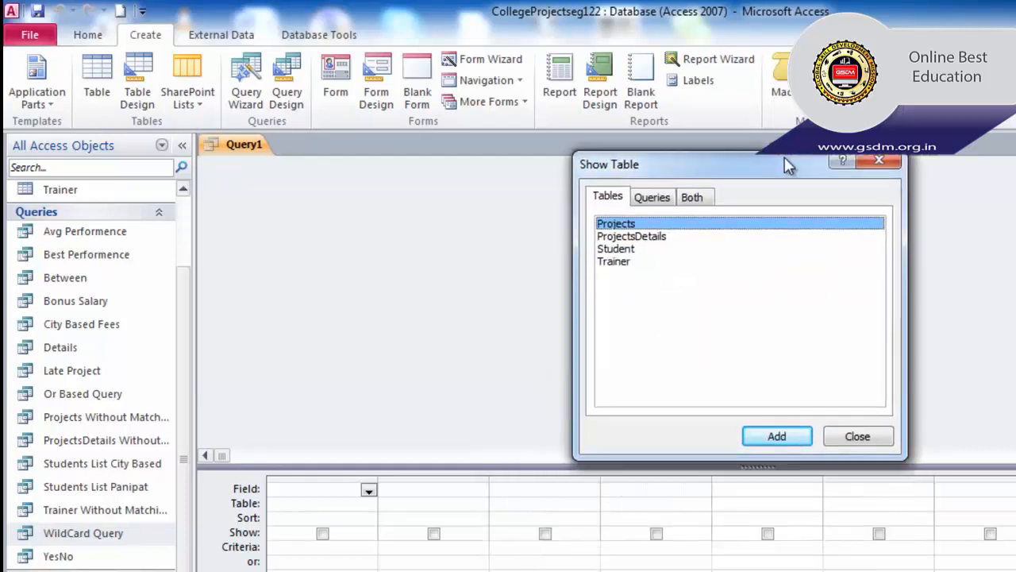
pyautogui.click(844, 445)
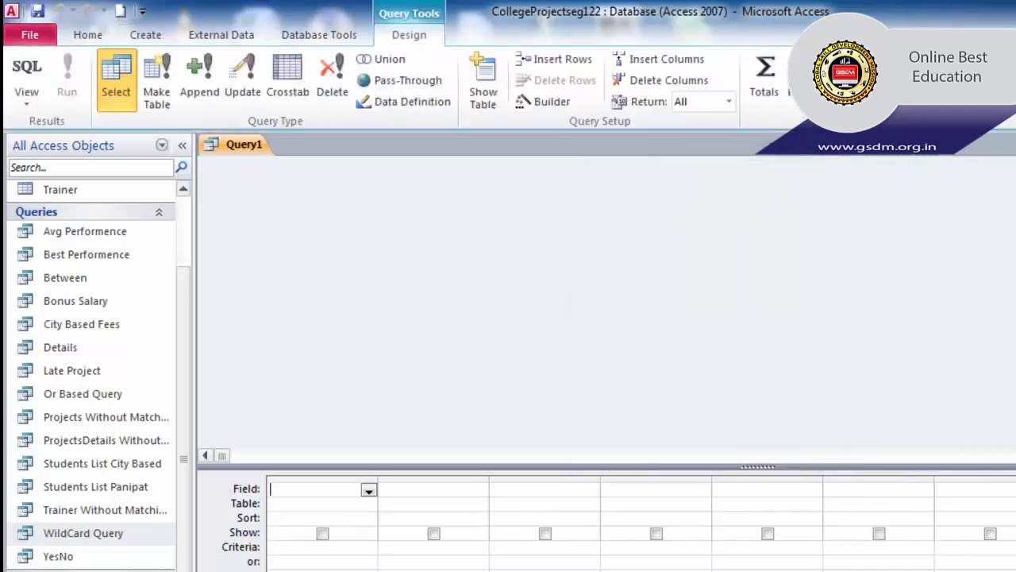
pyautogui.click(1012, 144)
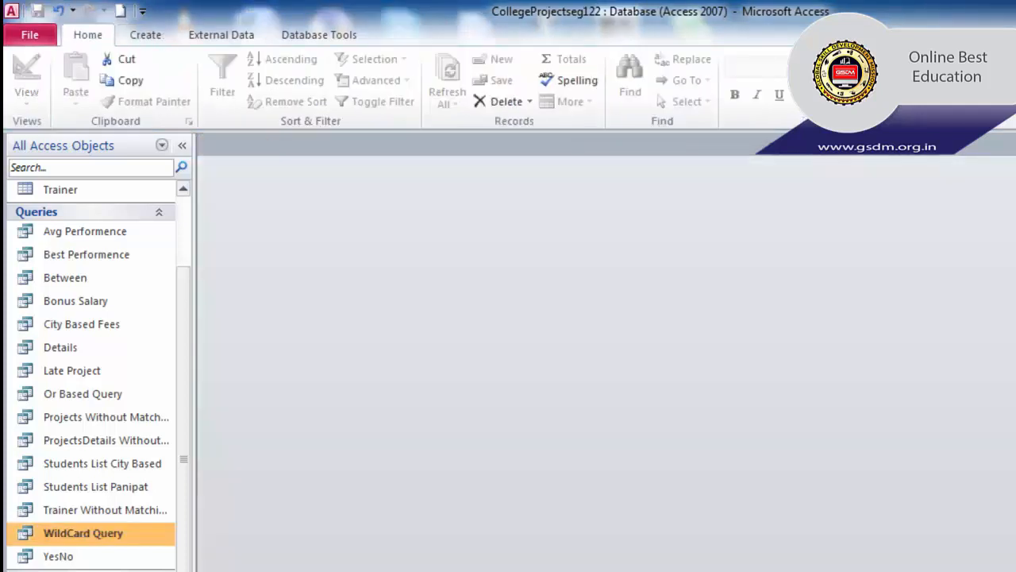
# - Open WildCard Query in Design View and set the Address criterion to *street*
pyautogui.rightClick(109, 544)
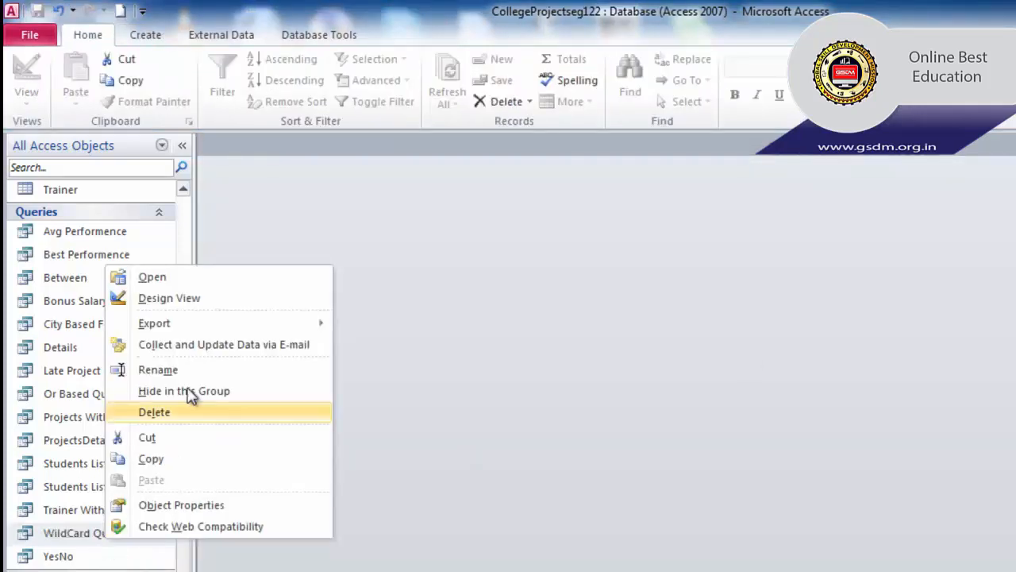
pyautogui.click(192, 304)
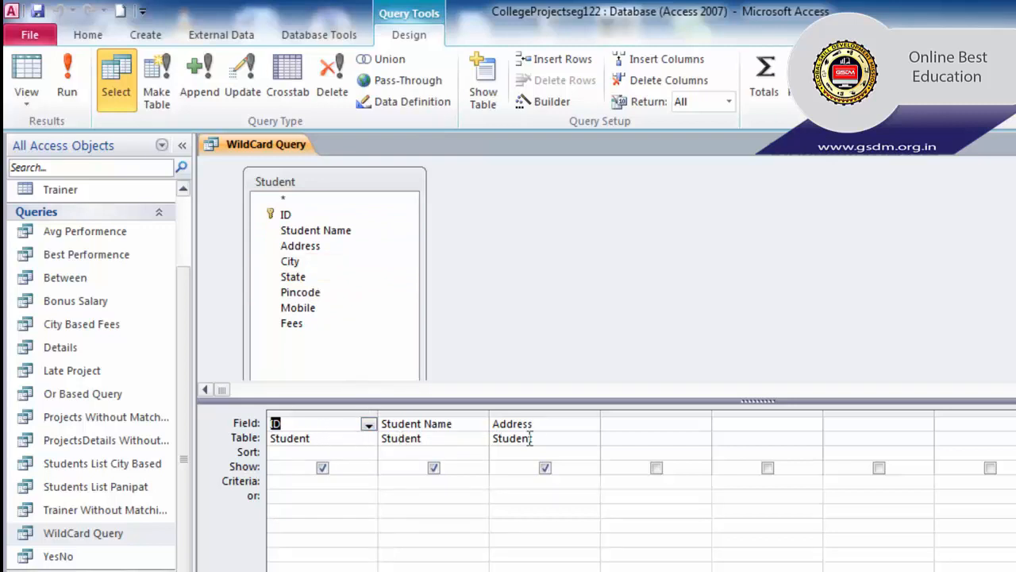
pyautogui.click(500, 483)
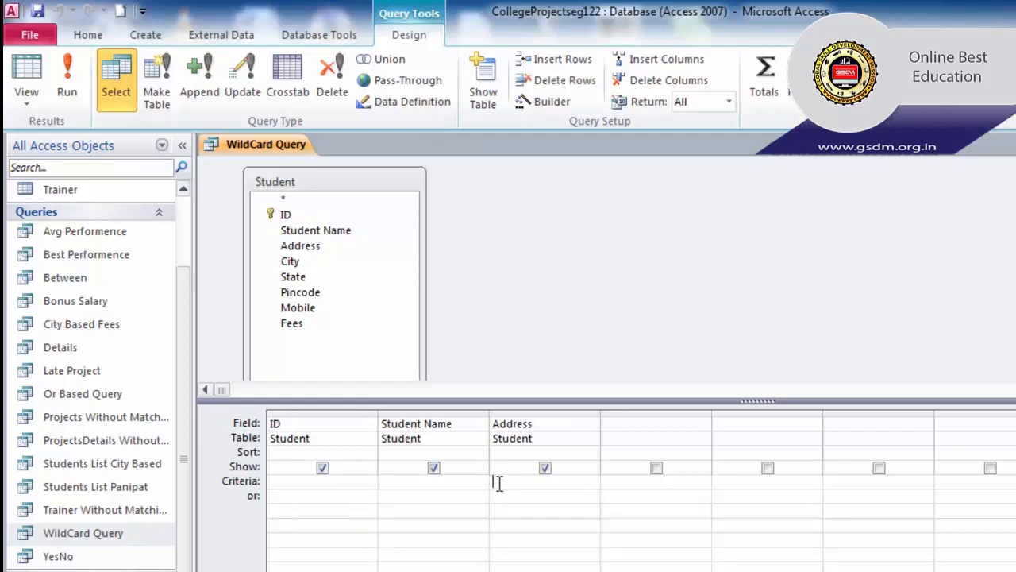
pyautogui.rightClick(498, 482)
pyautogui.click(500, 477)
pyautogui.write('*street*')
pyautogui.moveTo(498, 485); pyautogui.dragTo(522, 486)
pyautogui.click(550, 481)
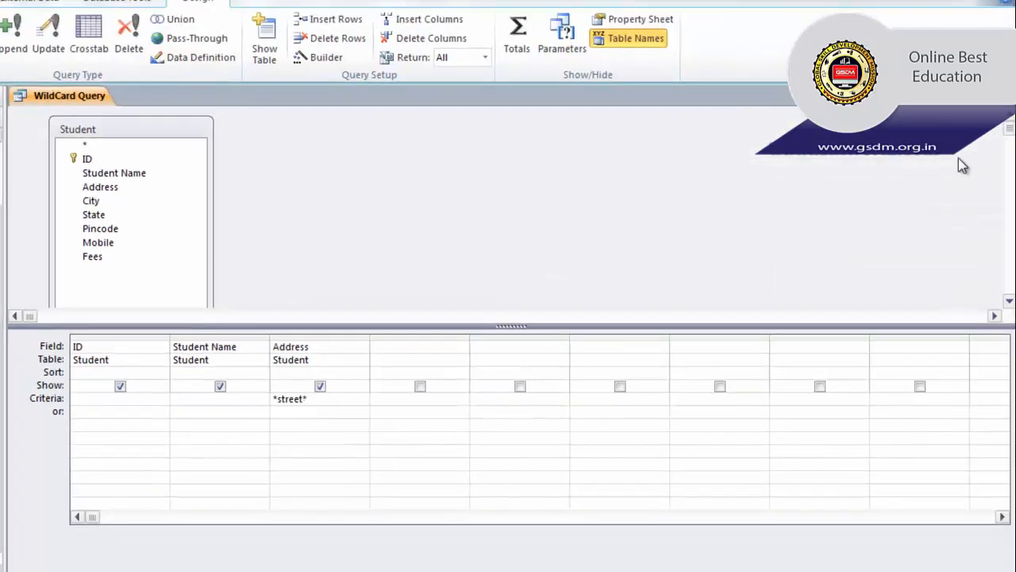
# - Save the WildCard Query changes and rename the query to Street Based Info
pyautogui.click(1007, 96)
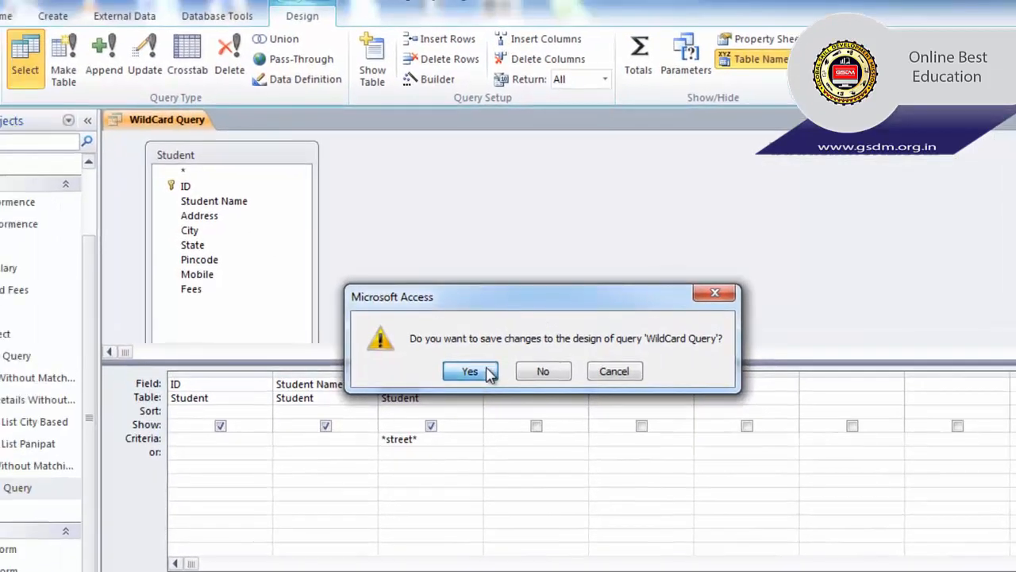
pyautogui.click(487, 370)
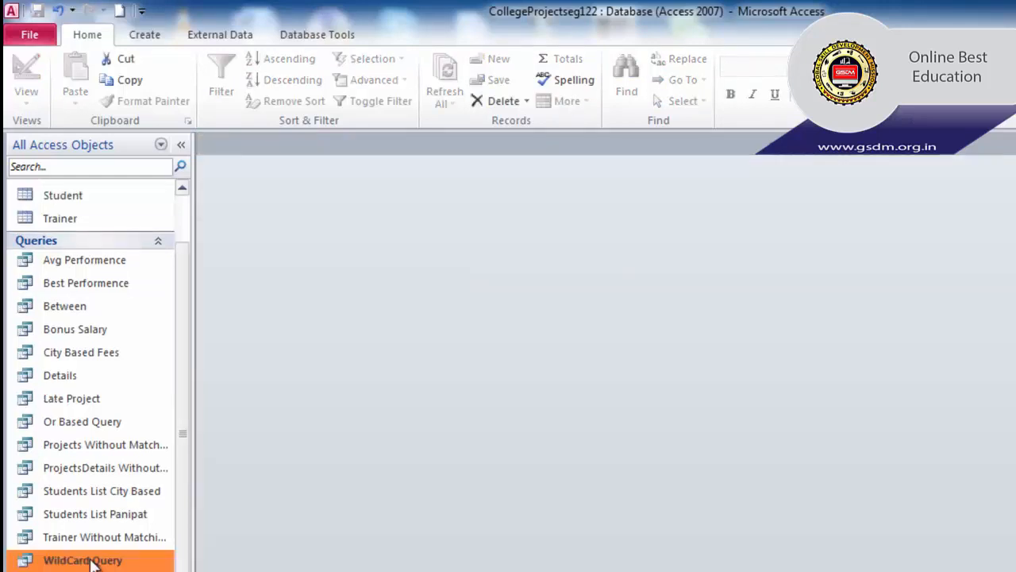
pyautogui.rightClick(91, 562)
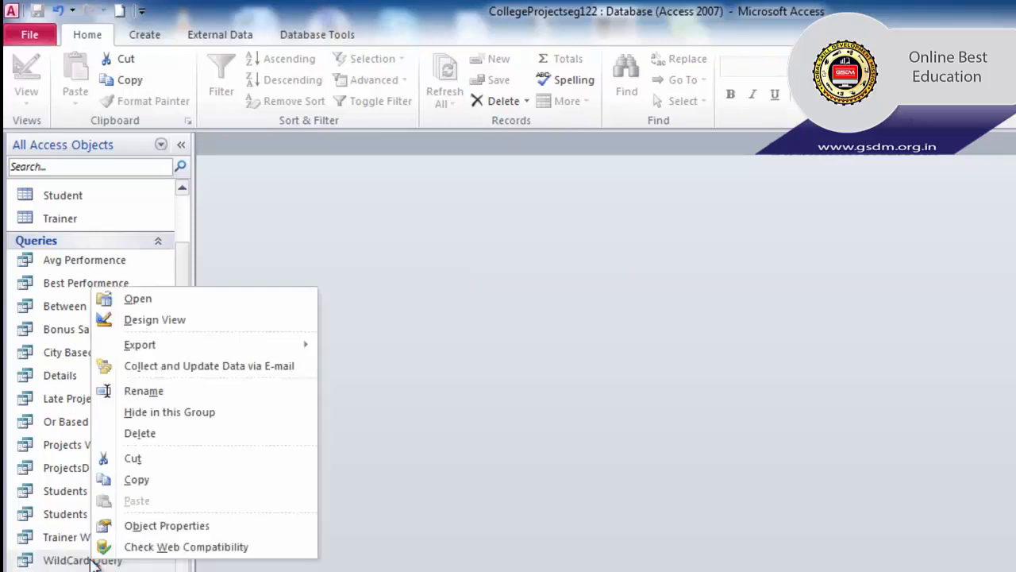
pyautogui.click(157, 392)
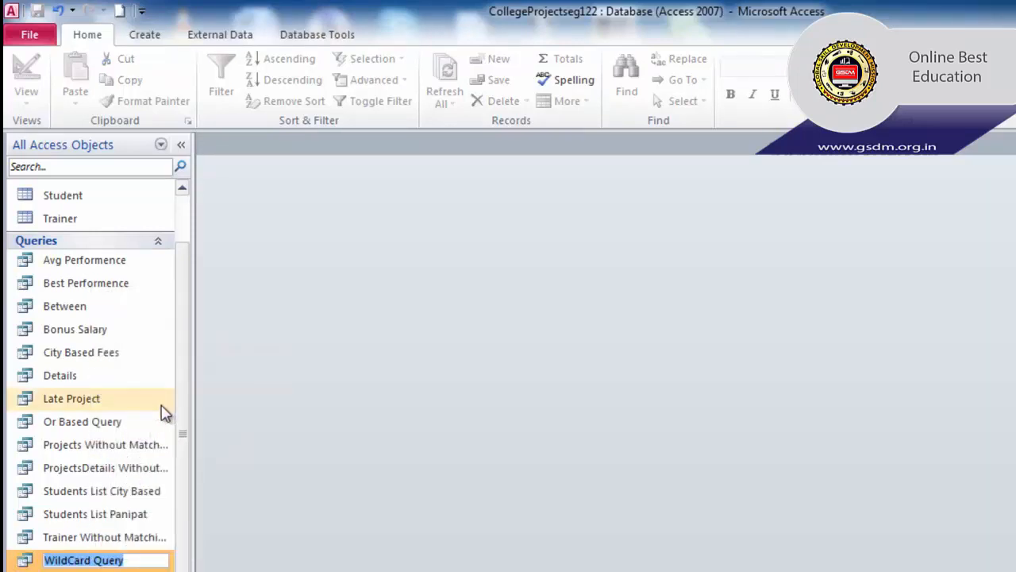
pyautogui.write('Street B')
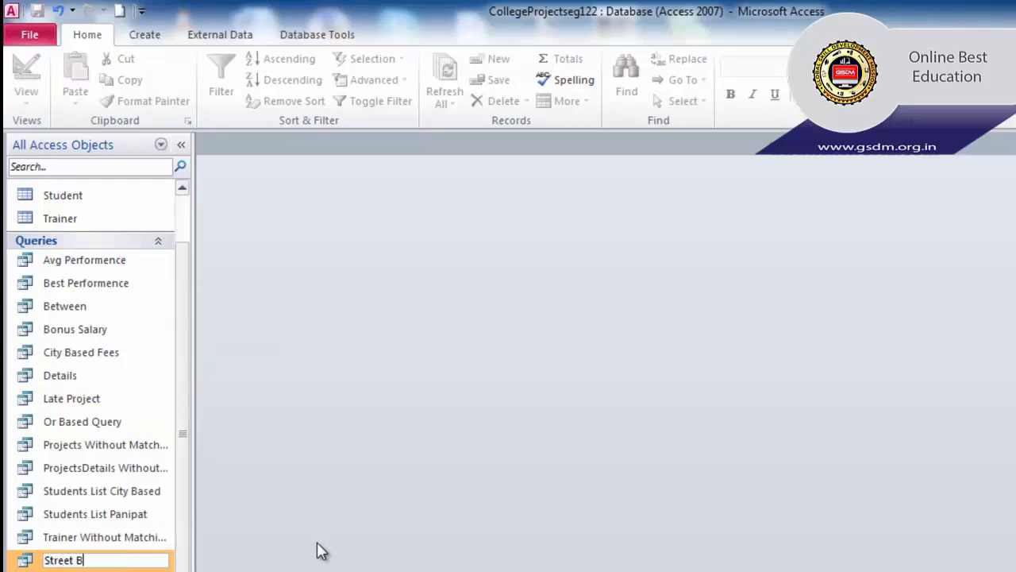
pyautogui.write('ased Info')
pyautogui.press('Return')
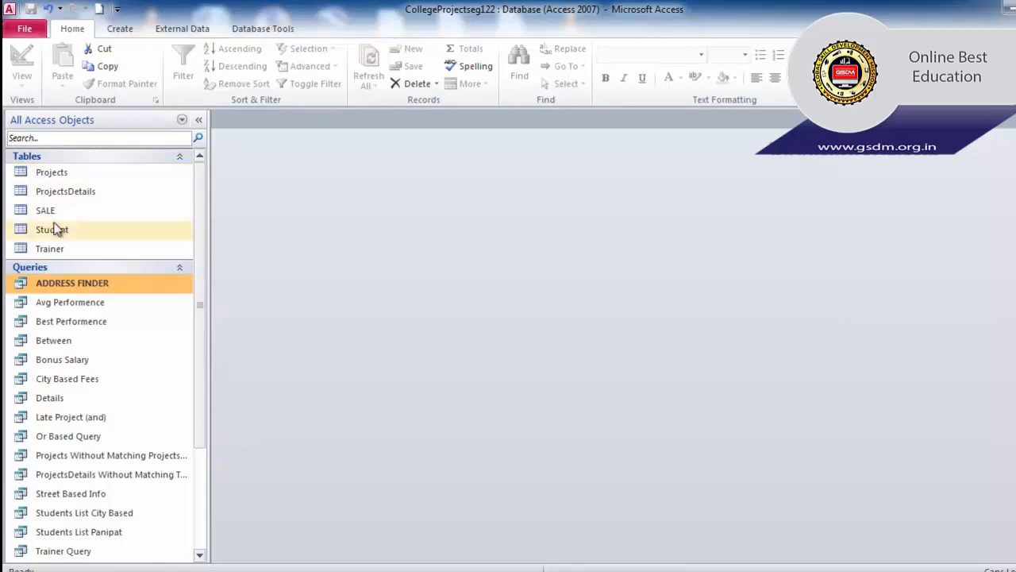
# - Open ADDRESS FINDER in Design View to see its Like "*" & [ENTER STU…] Address criterion
pyautogui.rightClick(83, 289)
pyautogui.click(127, 310)
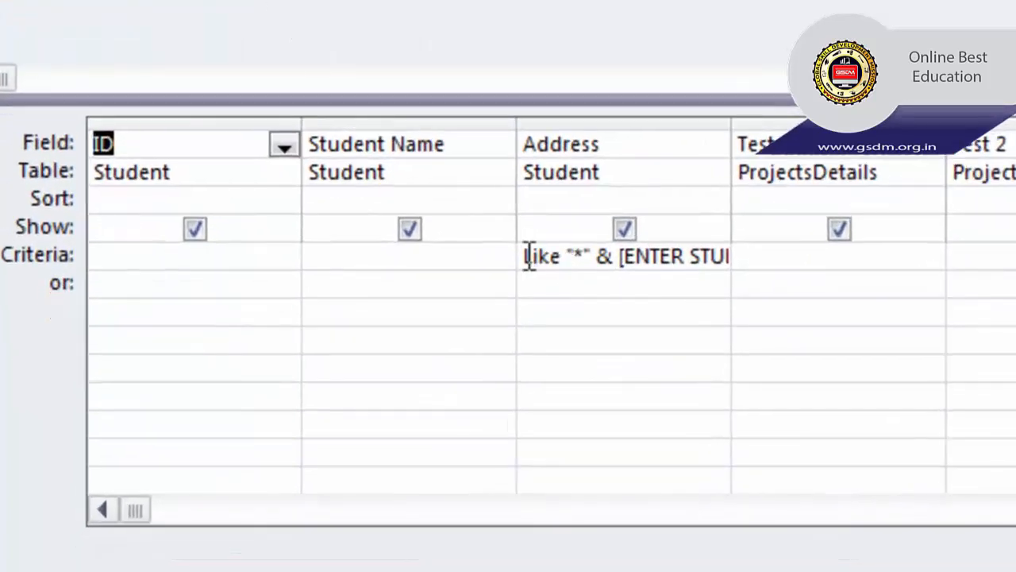
pyautogui.moveTo(524, 255); pyautogui.dragTo(786, 256)
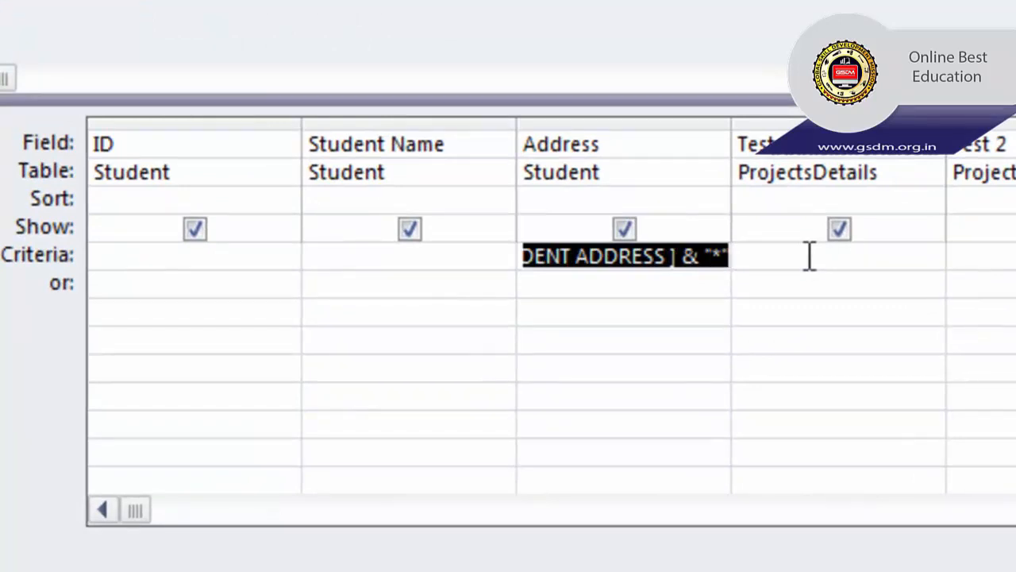
pyautogui.click(608, 267)
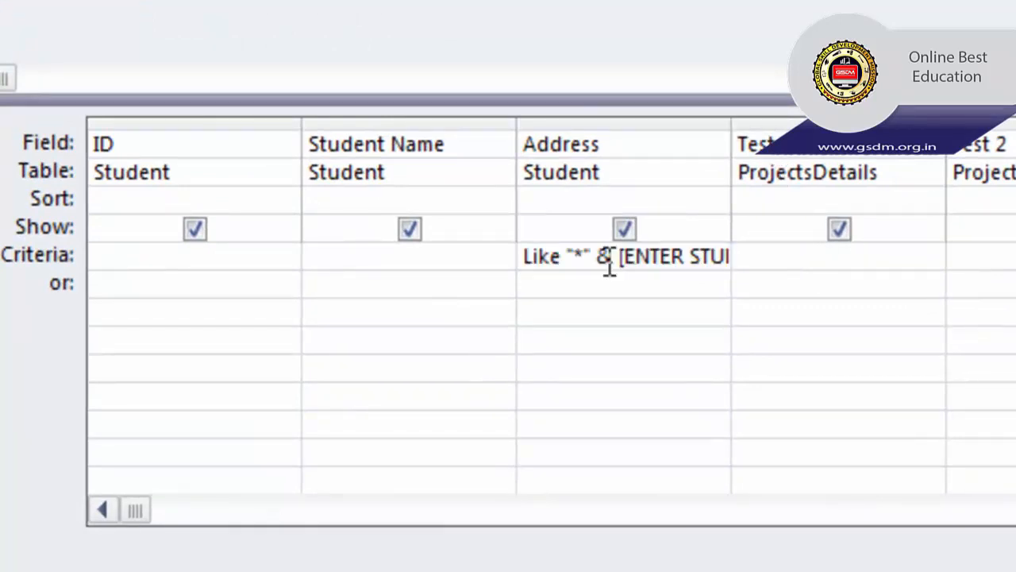
pyautogui.click(527, 256)
pyautogui.moveTo(527, 255); pyautogui.dragTo(561, 258)
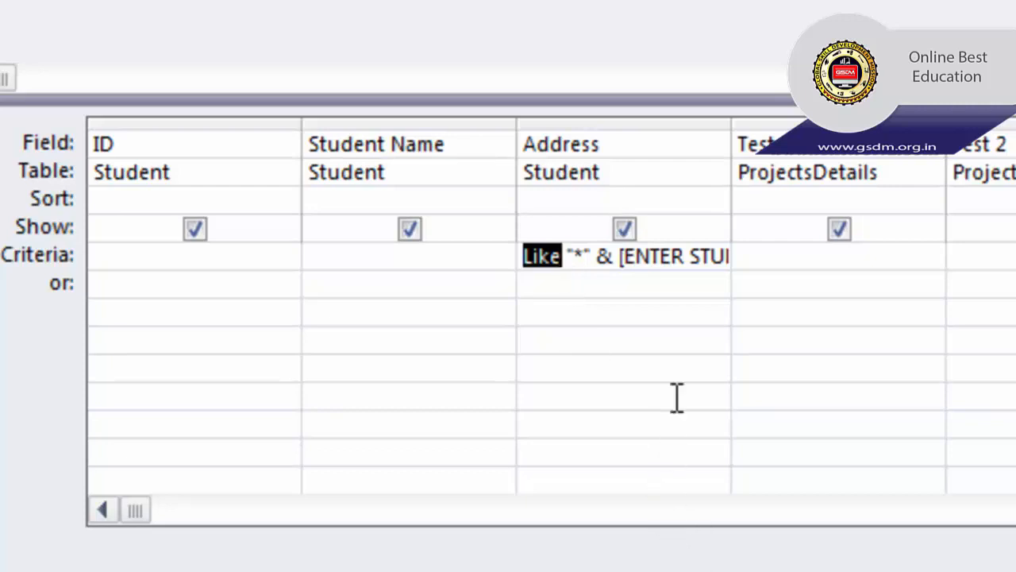
pyautogui.moveTo(731, 123); pyautogui.dragTo(918, 119)
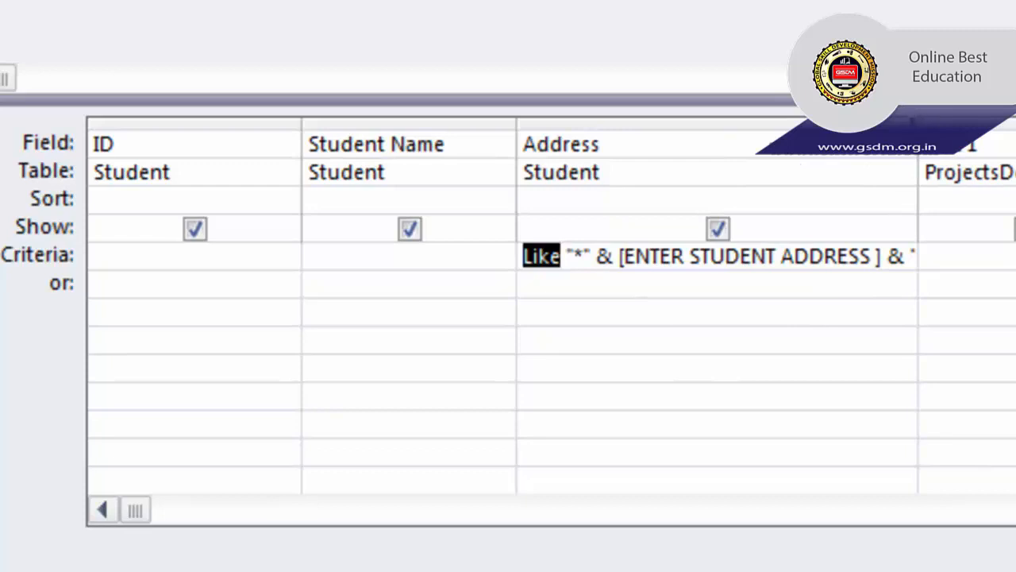
pyautogui.moveTo(917, 119); pyautogui.dragTo(1005, 119)
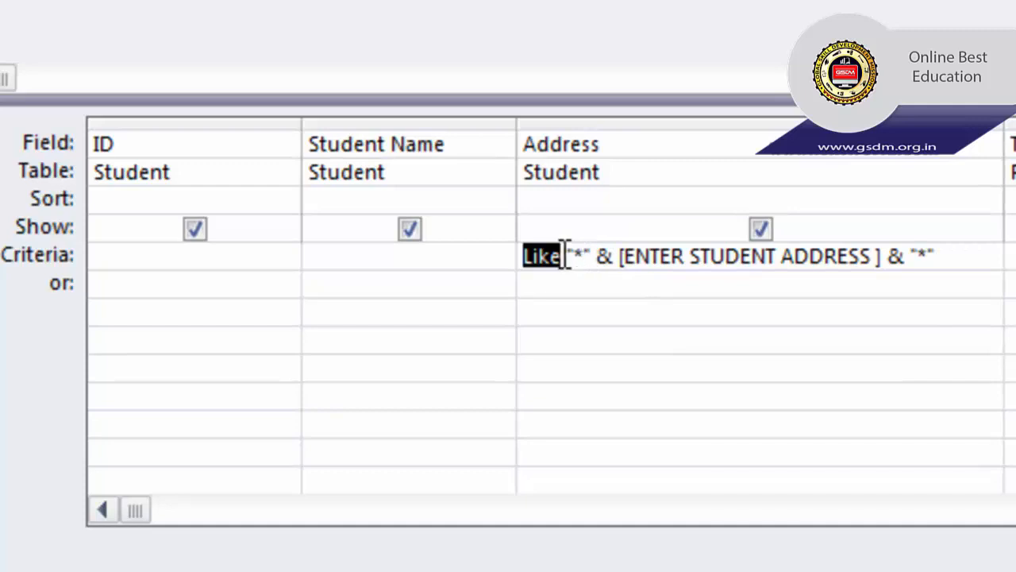
pyautogui.moveTo(574, 255); pyautogui.dragTo(589, 257)
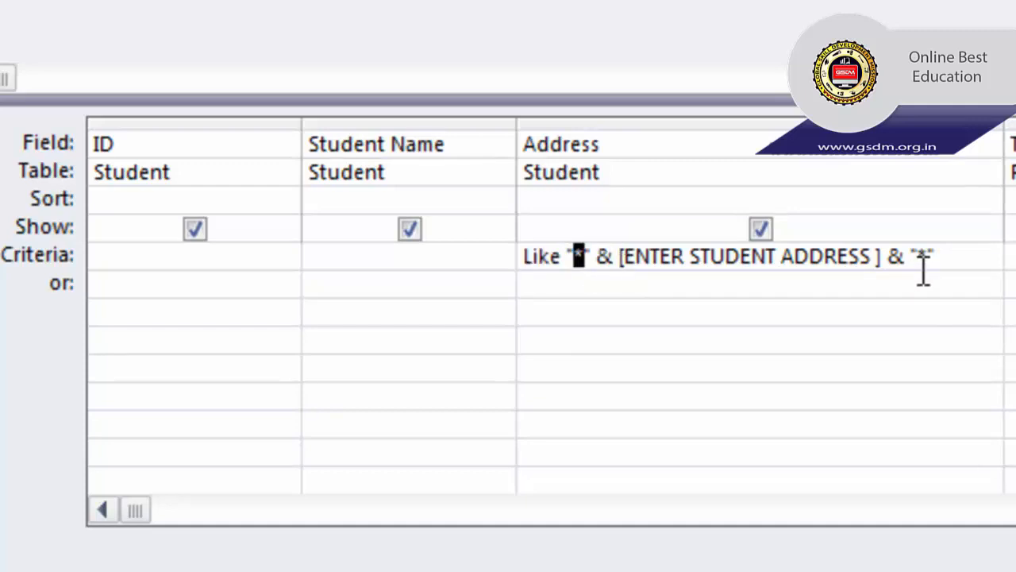
pyautogui.moveTo(918, 255); pyautogui.dragTo(929, 255)
pyautogui.doubleClick(605, 262)
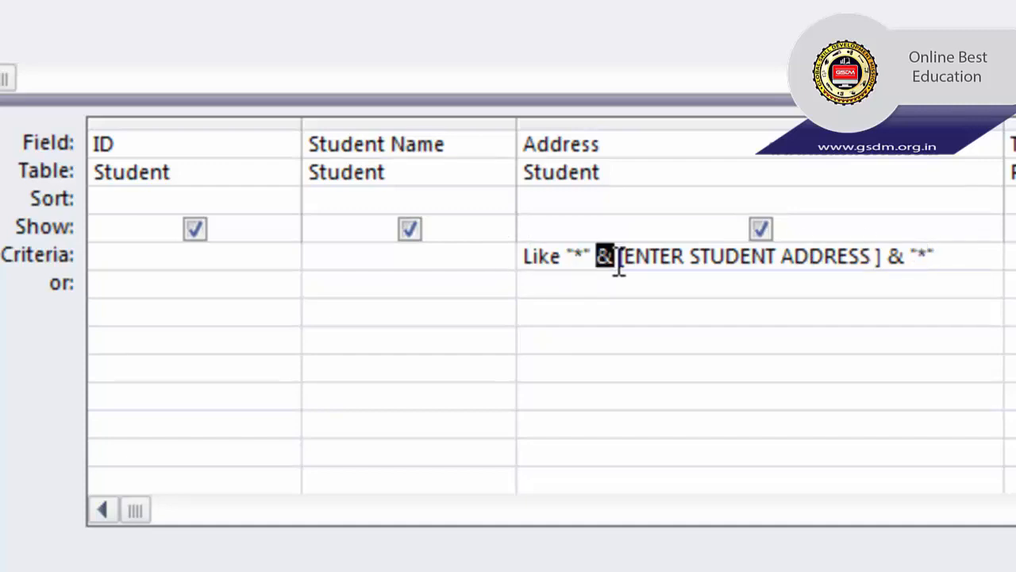
pyautogui.doubleClick(895, 261)
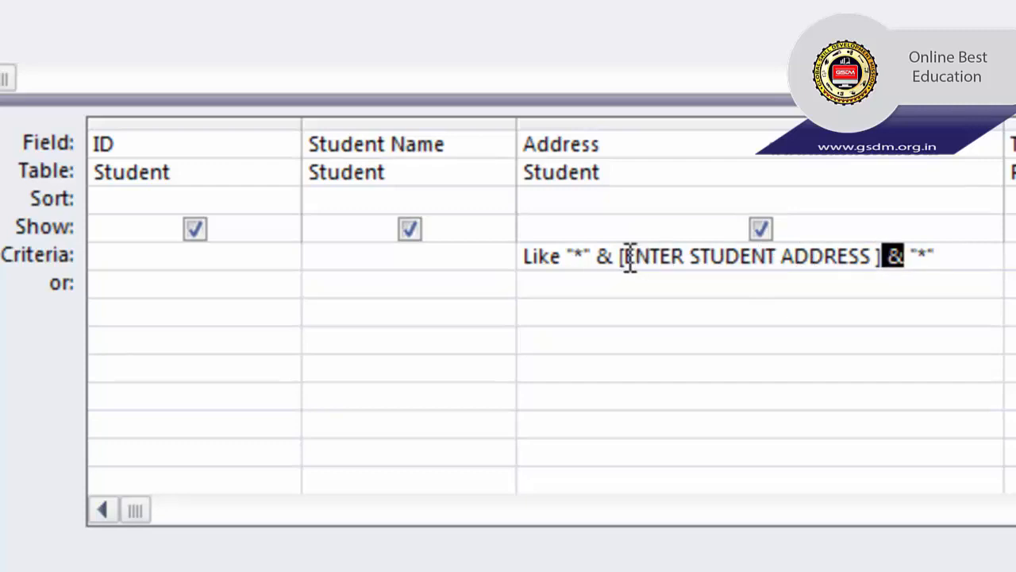
pyautogui.moveTo(630, 258); pyautogui.dragTo(884, 262)
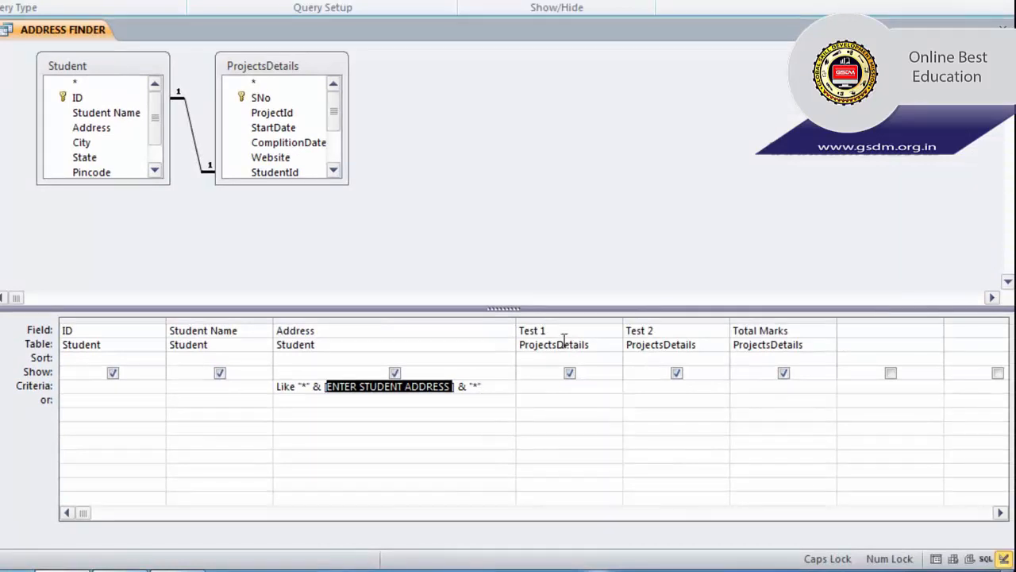
# - Run ADDRESS FINDER with ST to list Street-address students, then close the results
pyautogui.click(1003, 30)
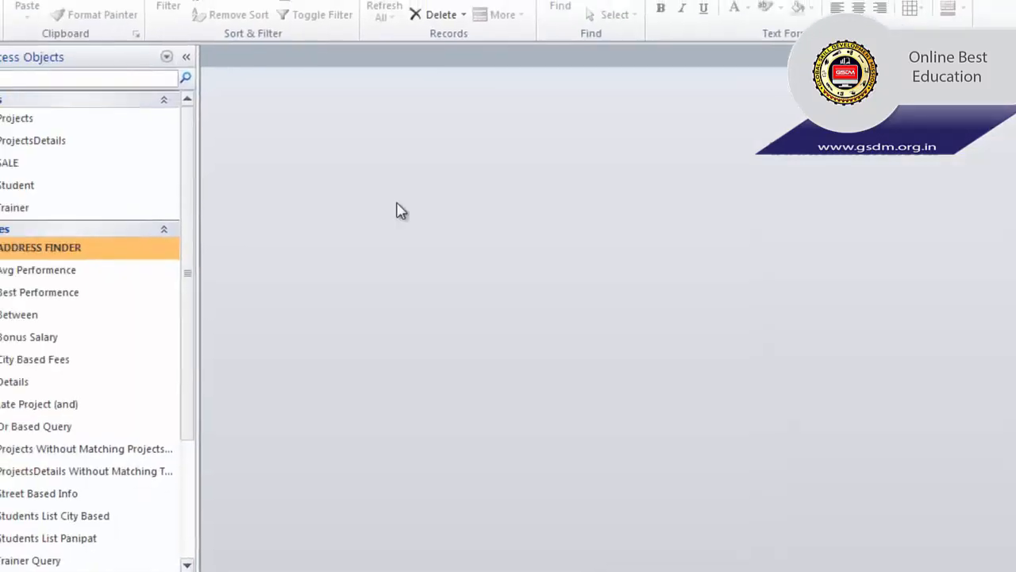
pyautogui.doubleClick(132, 254)
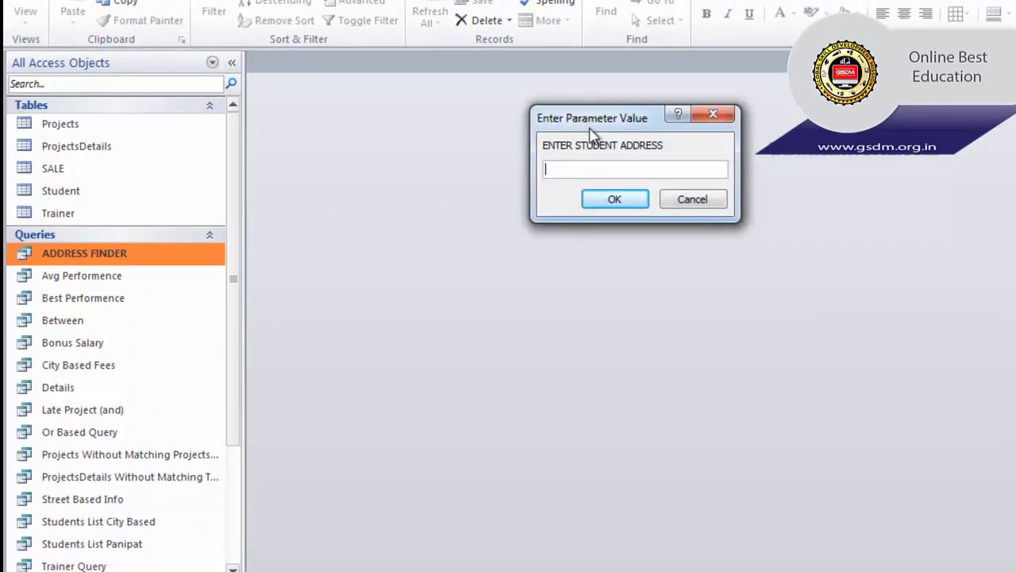
pyautogui.write('ST')
pyautogui.click(614, 200)
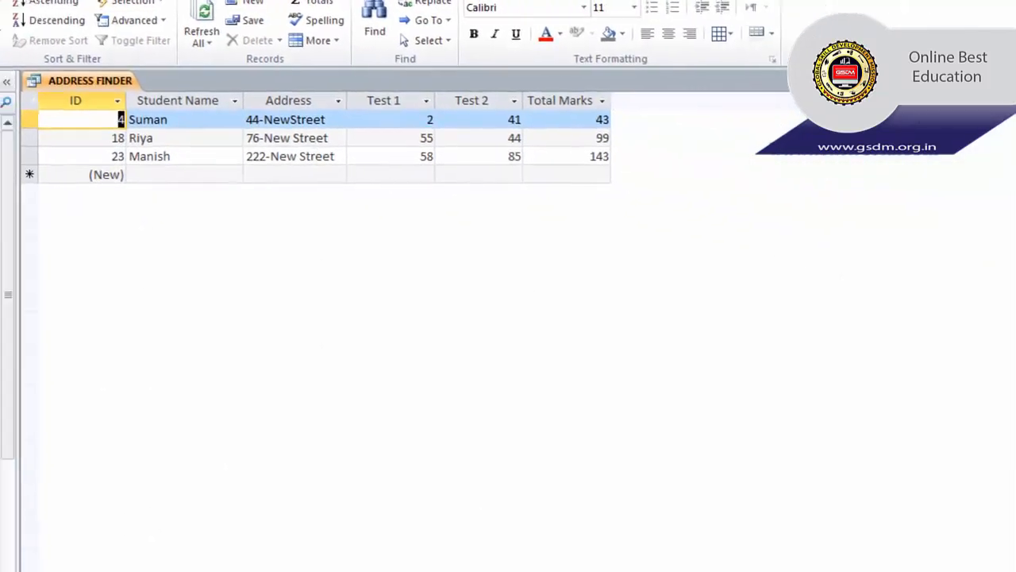
pyautogui.click(1008, 93)
# - Rerun ADDRESS FINDER with NA, listing 7 Nagar-address students, then close the results
pyautogui.doubleClick(80, 284)
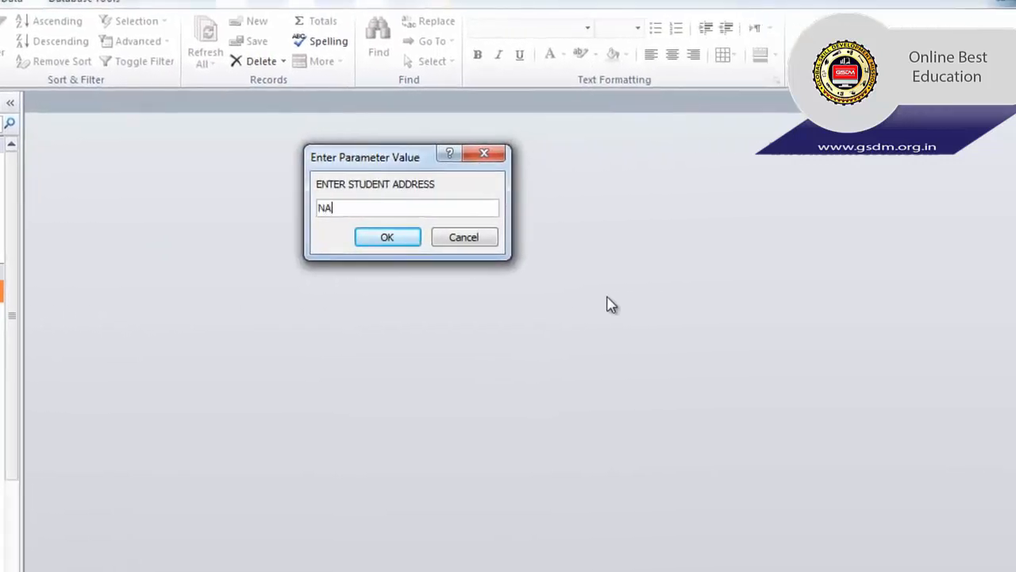
pyautogui.click(388, 239)
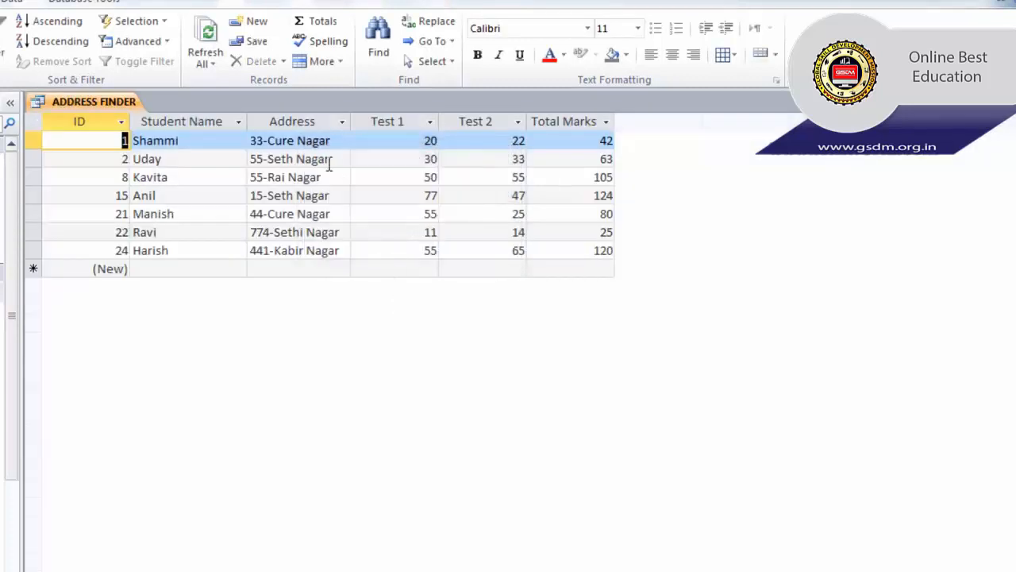
pyautogui.click(297, 141)
pyautogui.moveTo(298, 140); pyautogui.dragTo(325, 147)
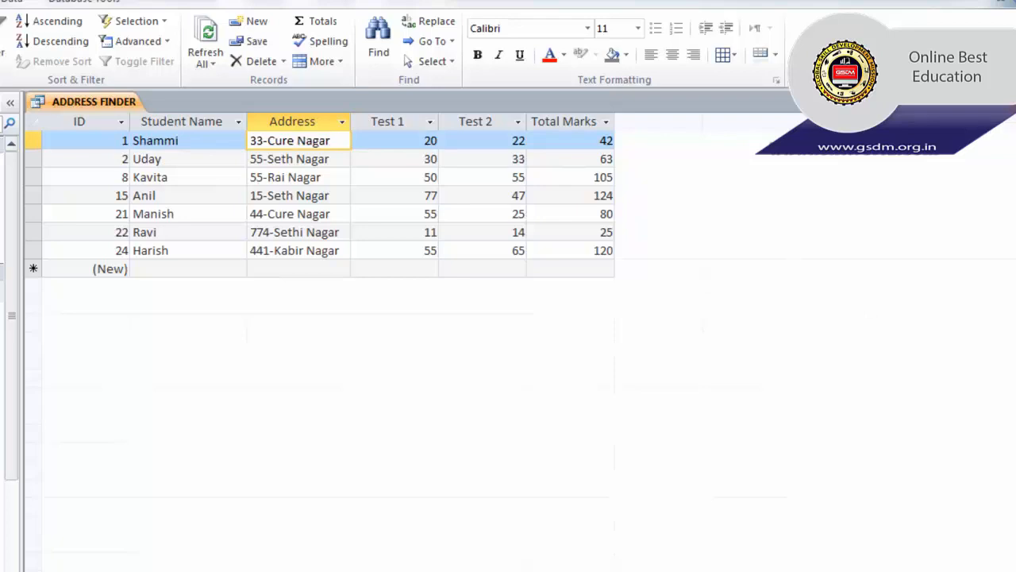
pyautogui.click(1009, 101)
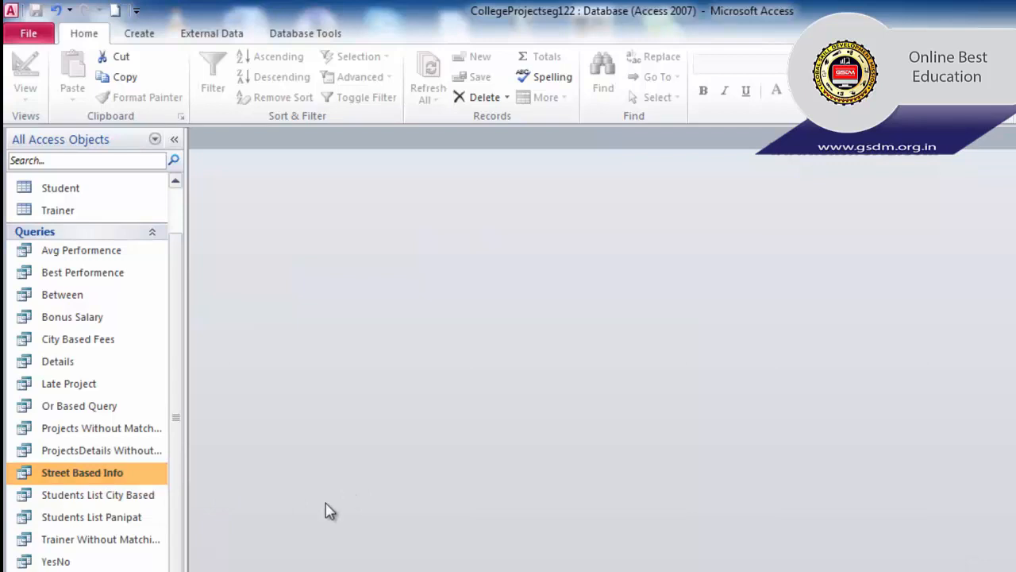
# - Open the YesNo query in Design View, showing Student Name, Trainer Name and Verified
pyautogui.rightClick(55, 562)
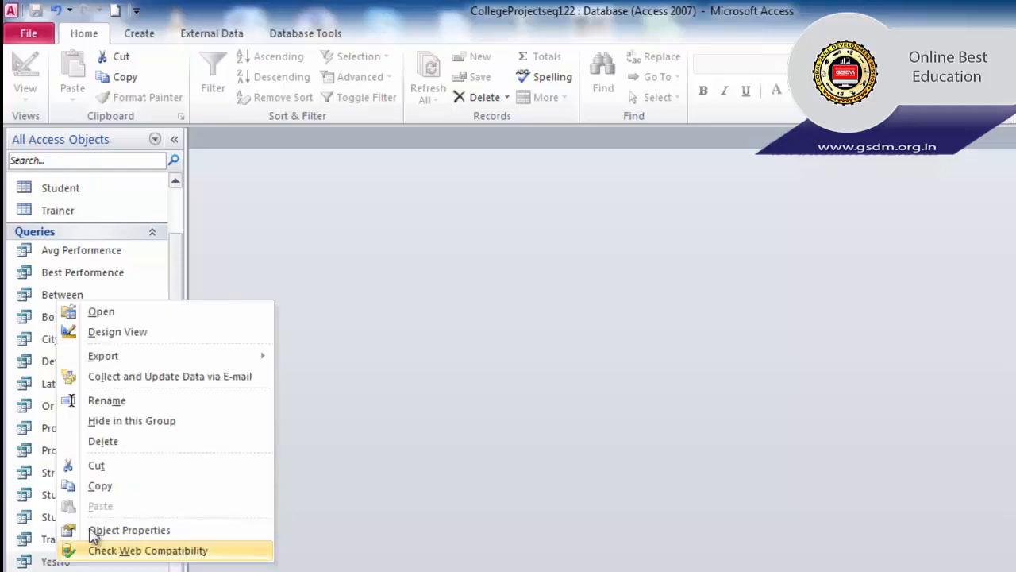
pyautogui.click(121, 333)
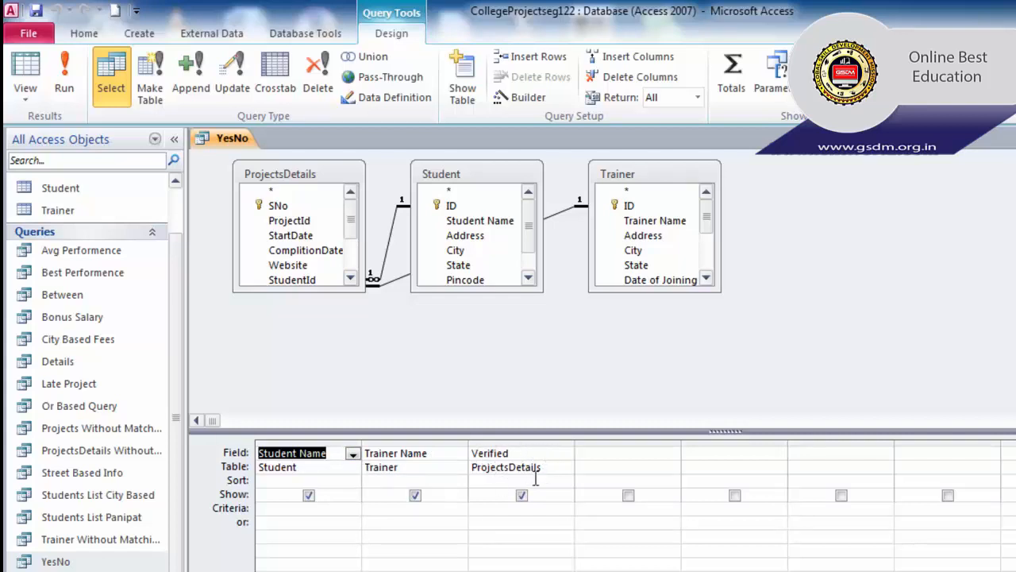
pyautogui.click(178, 189)
pyautogui.click(178, 188)
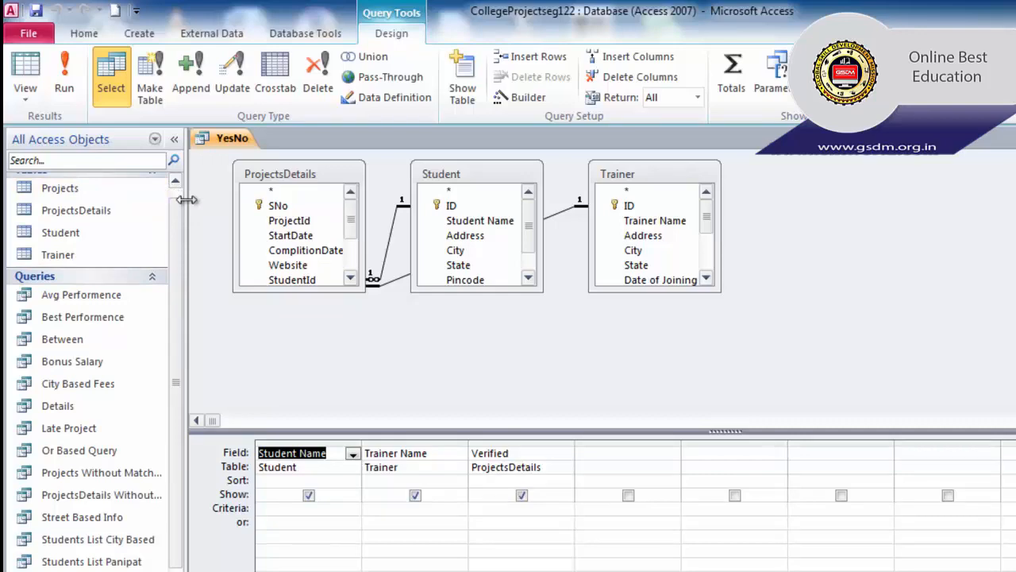
# - Review the Verified checkboxes in the ProjectsDetails table, keeping record 4 ticked, then close it
pyautogui.doubleClick(104, 218)
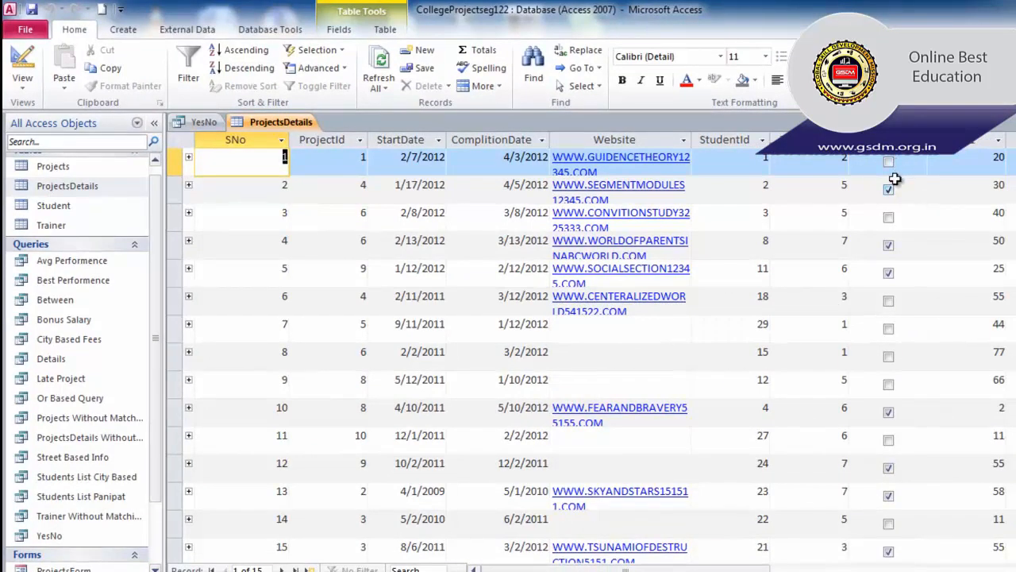
pyautogui.click(888, 245)
pyautogui.click(888, 245)
pyautogui.scroll(-3, 893, 326)
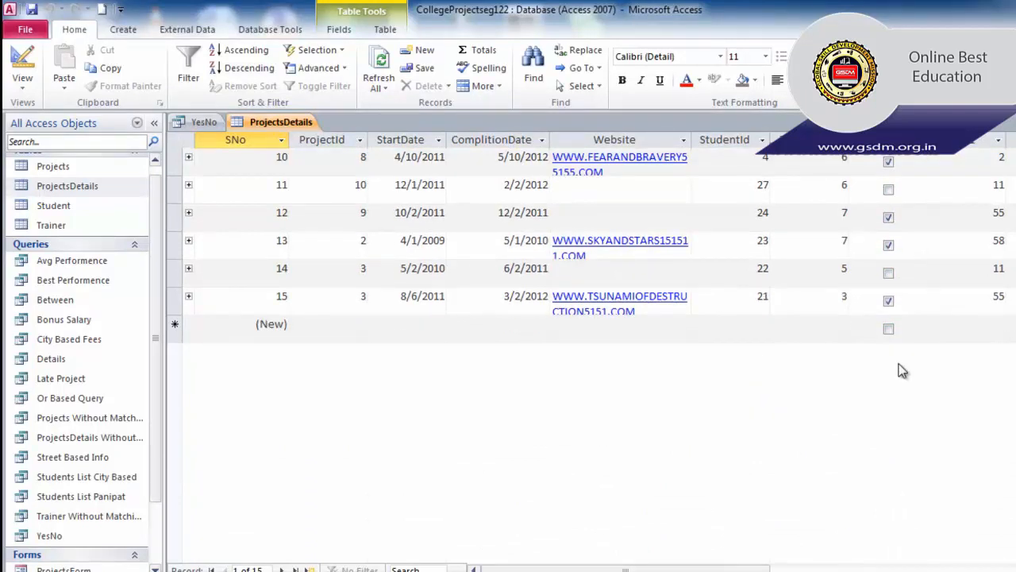
pyautogui.scroll(3, 899, 355)
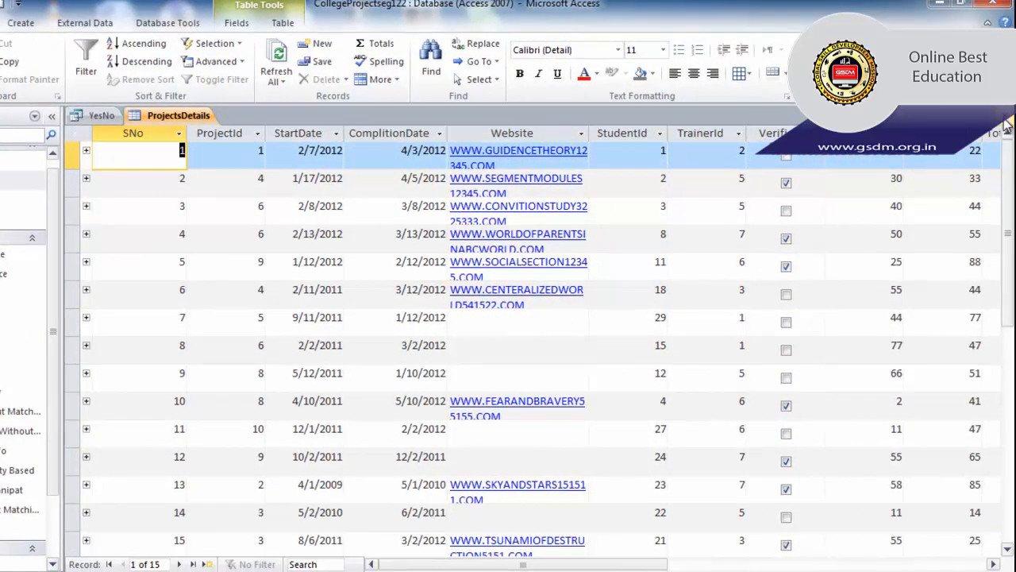
pyautogui.click(1005, 119)
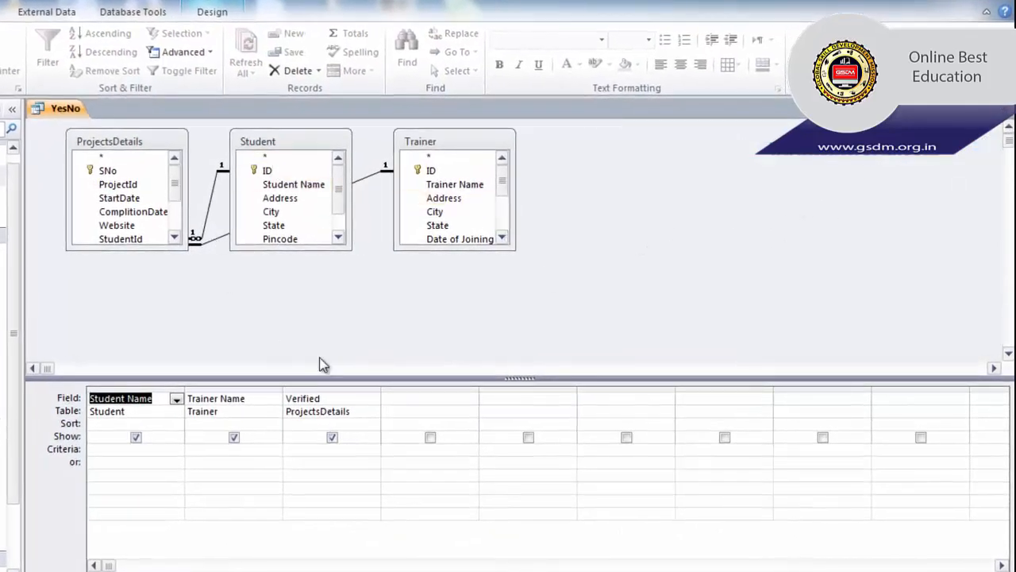
# - Enter Yes as the Criteria under the Verified field in the YesNo query design
pyautogui.click(336, 449)
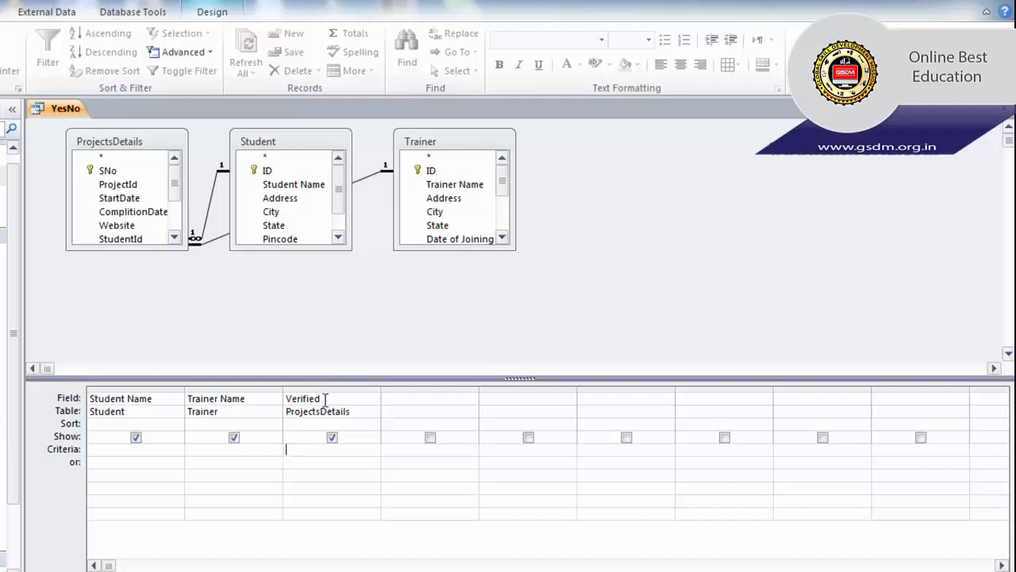
pyautogui.moveTo(324, 399); pyautogui.dragTo(284, 400)
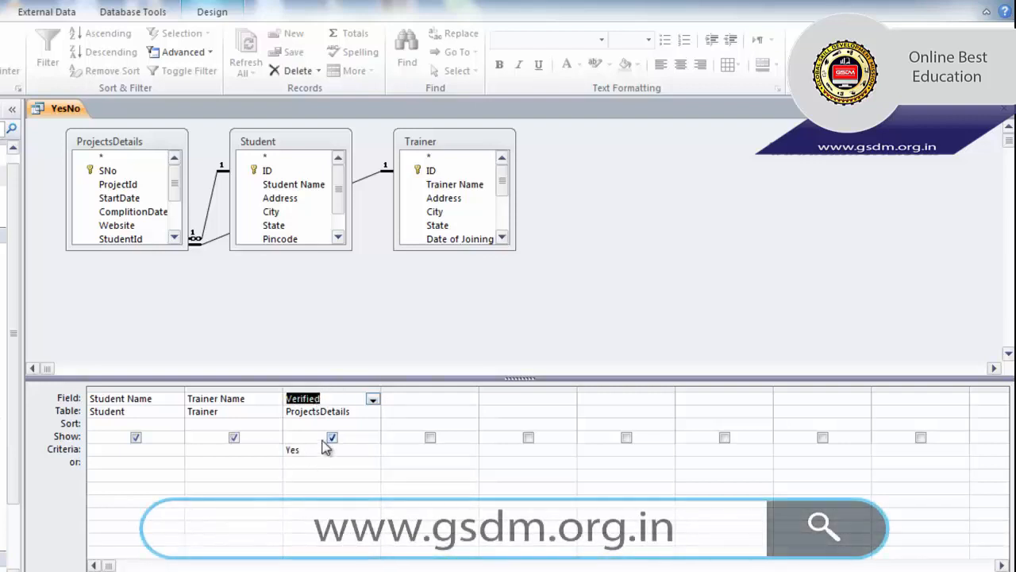
pyautogui.moveTo(310, 452); pyautogui.dragTo(284, 451)
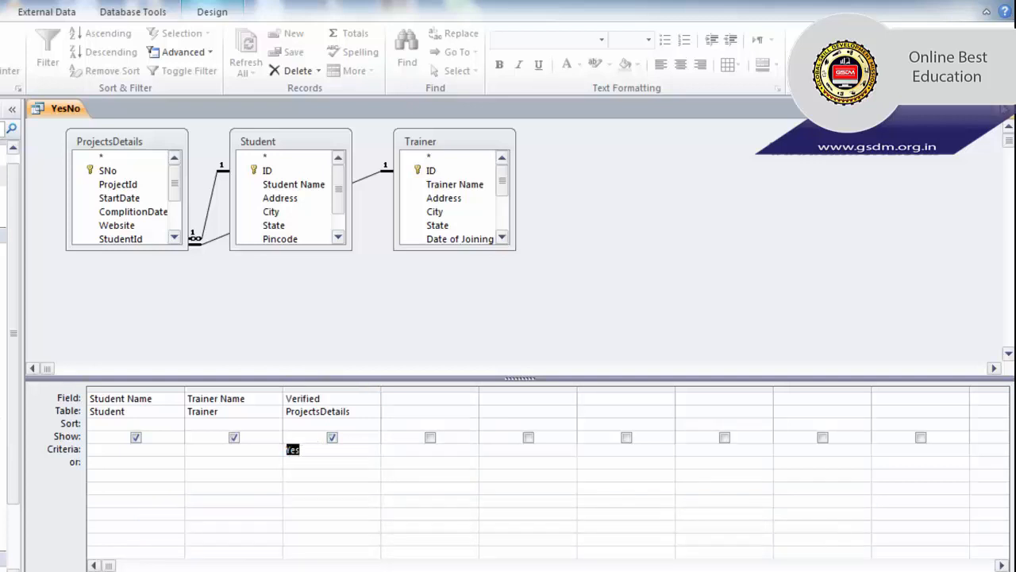
# - Run the YesNo query, review its 7 verified students with trainers, and close the results
pyautogui.click(1004, 109)
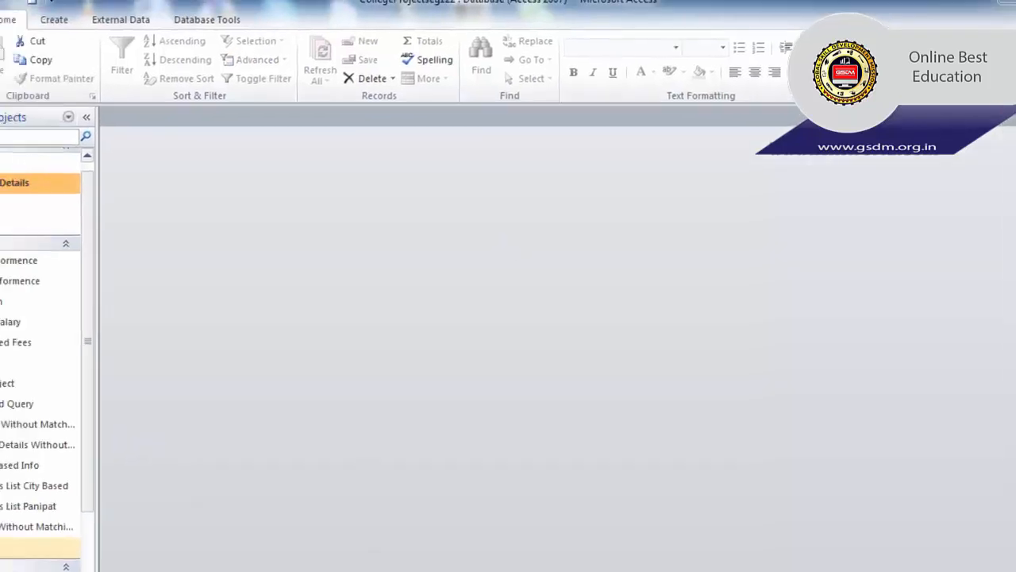
pyautogui.doubleClick(47, 554)
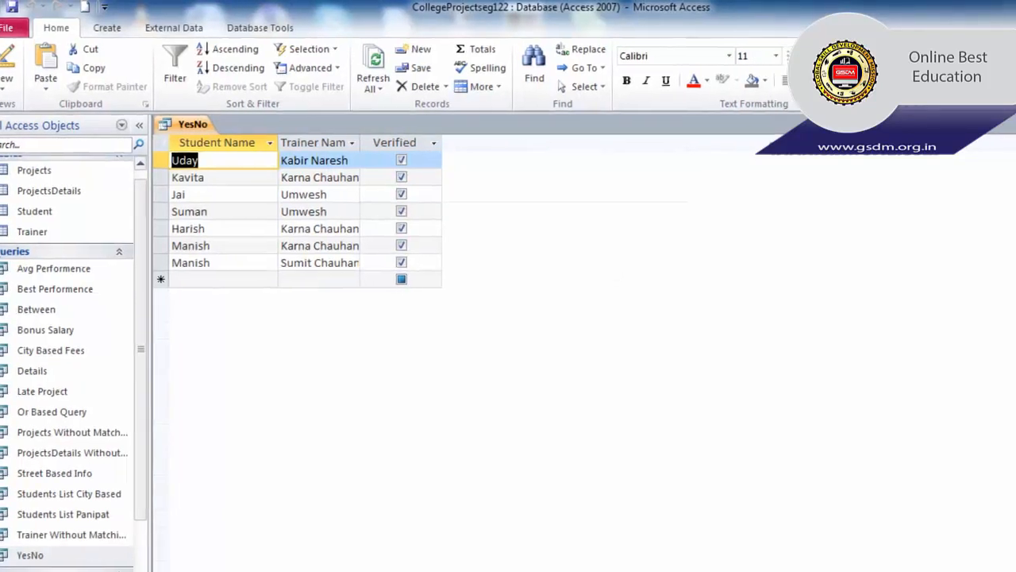
pyautogui.click(1004, 129)
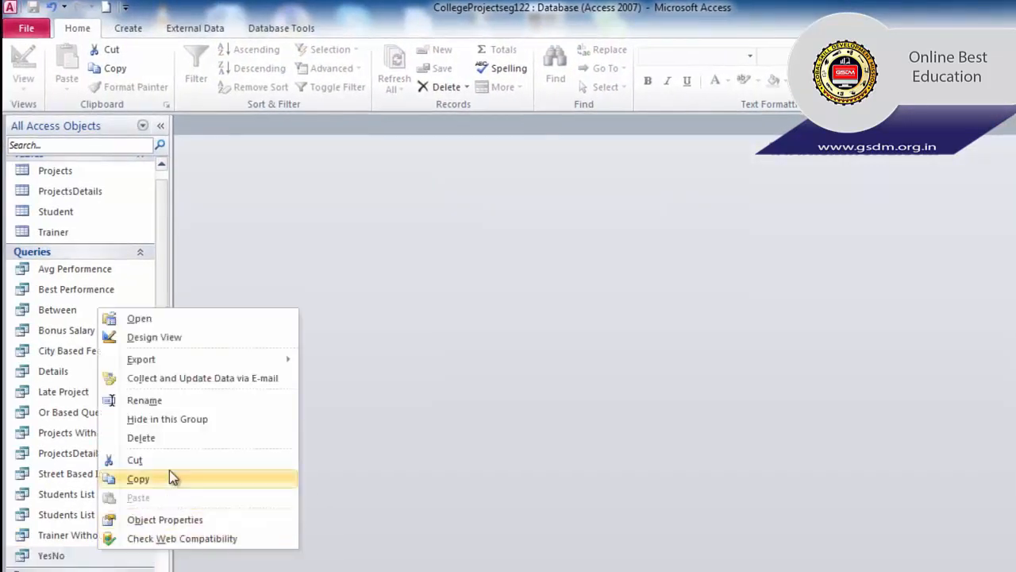
# - In the YesNo query design, replace the Verified criteria Yes with No
pyautogui.click(163, 336)
pyautogui.moveTo(457, 450); pyautogui.dragTo(434, 451)
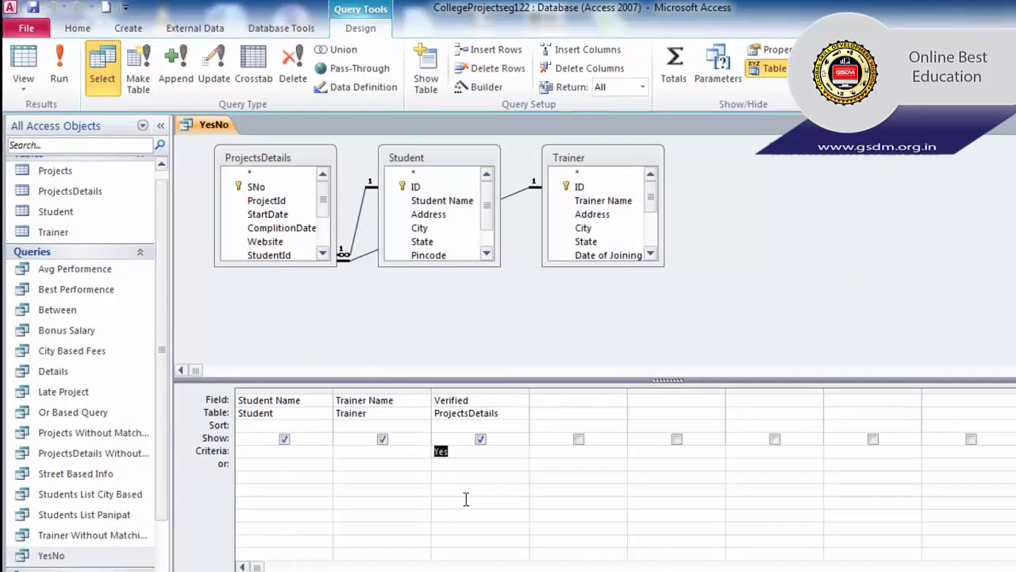
pyautogui.write('No')
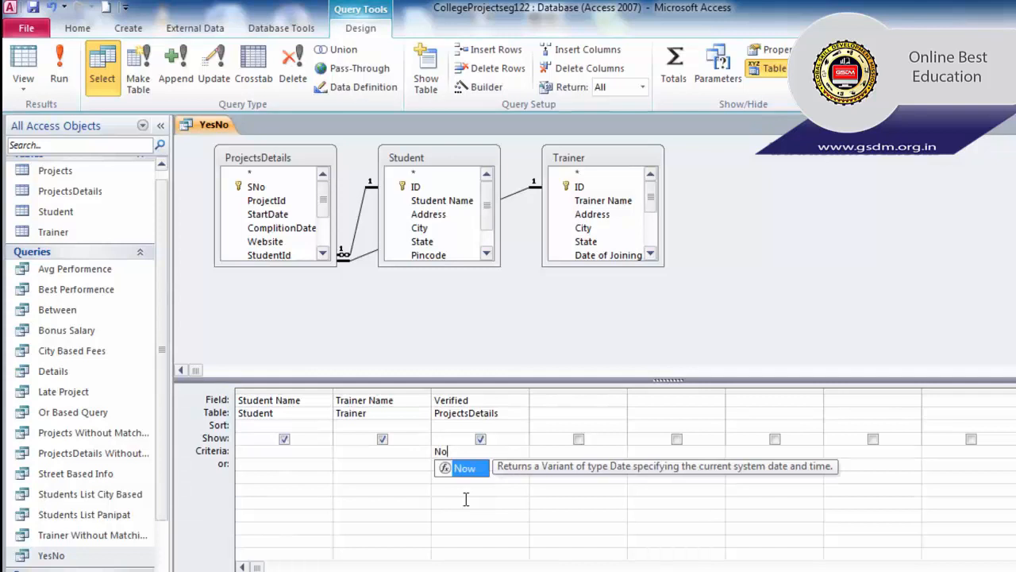
pyautogui.click(523, 510)
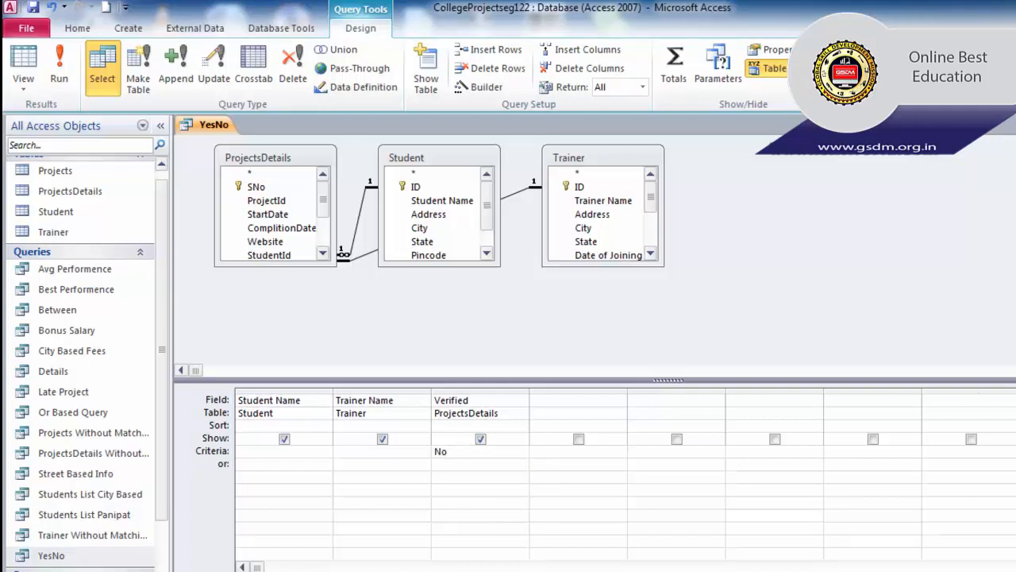
# - Save the YesNo query, run it to review the 8 unverified students, then close the results
pyautogui.click(1015, 125)
pyautogui.click(534, 362)
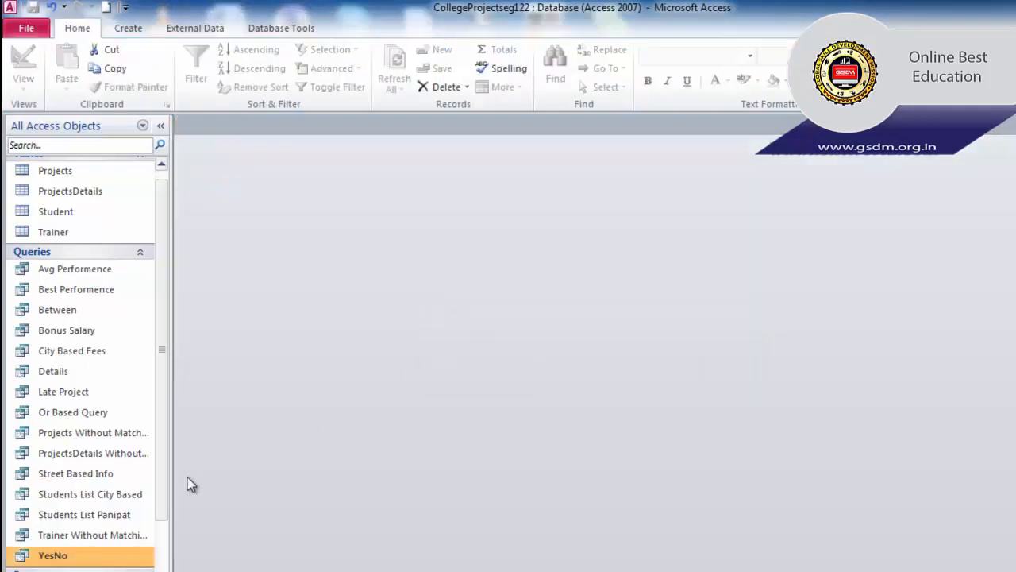
pyautogui.doubleClick(76, 558)
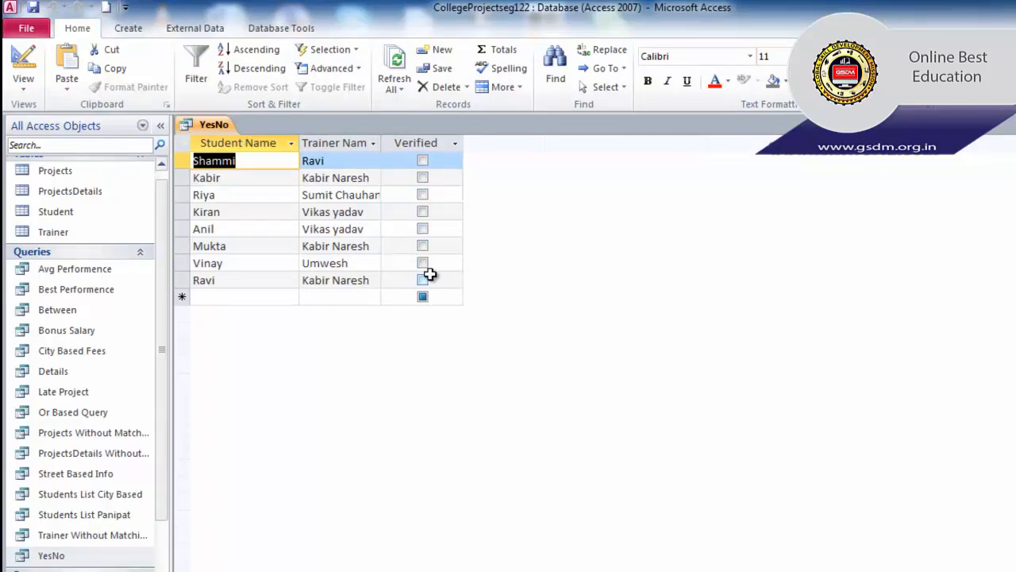
pyautogui.click(1005, 112)
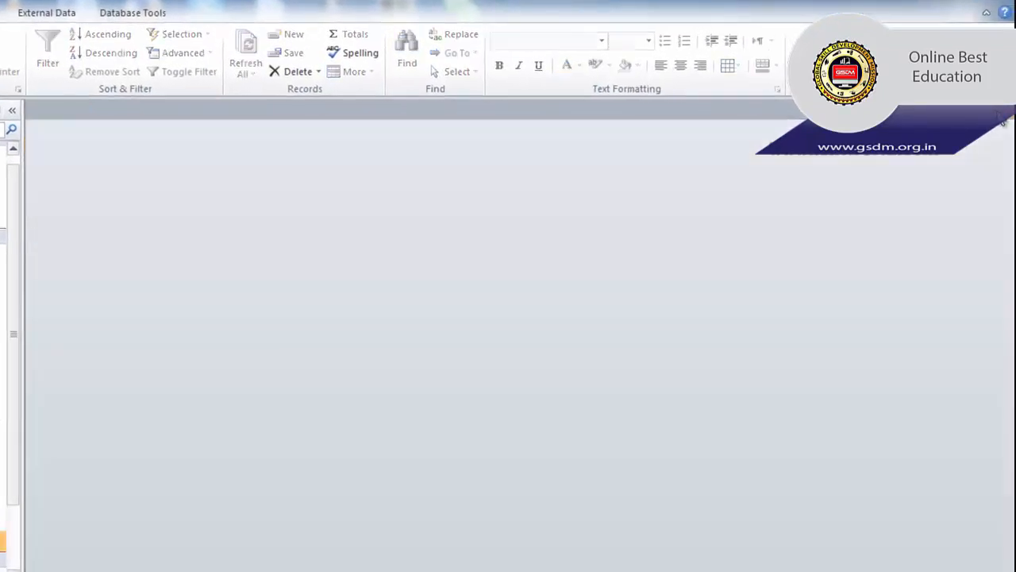